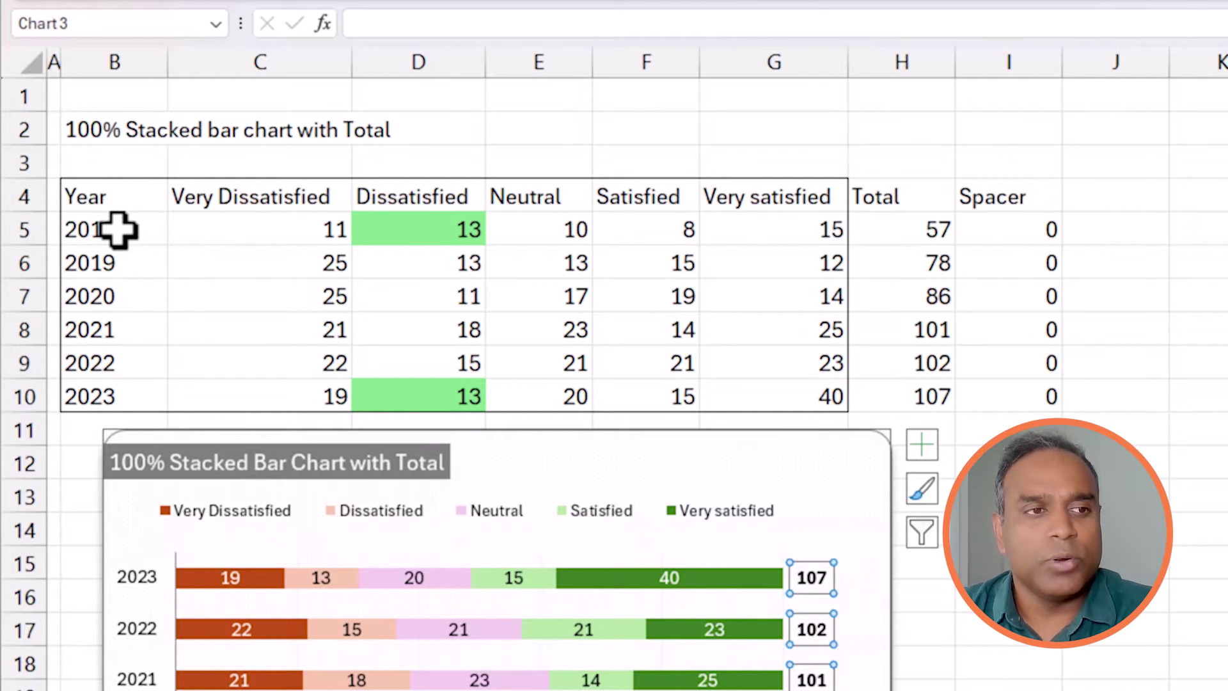
# Review the 2018 ratings in C5:G5, the year labels in column B, and the 2023 ratings
pyautogui.click(118, 230)
pyautogui.moveTo(264, 230); pyautogui.dragTo(743, 237)
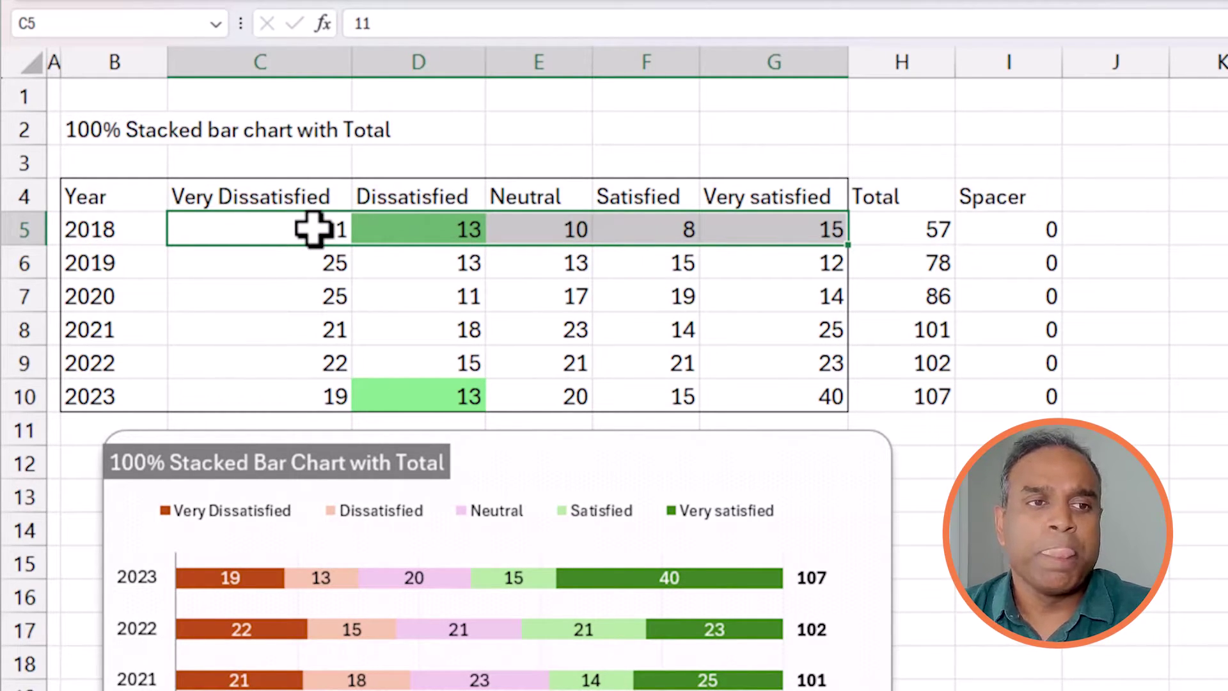
pyautogui.click(313, 228)
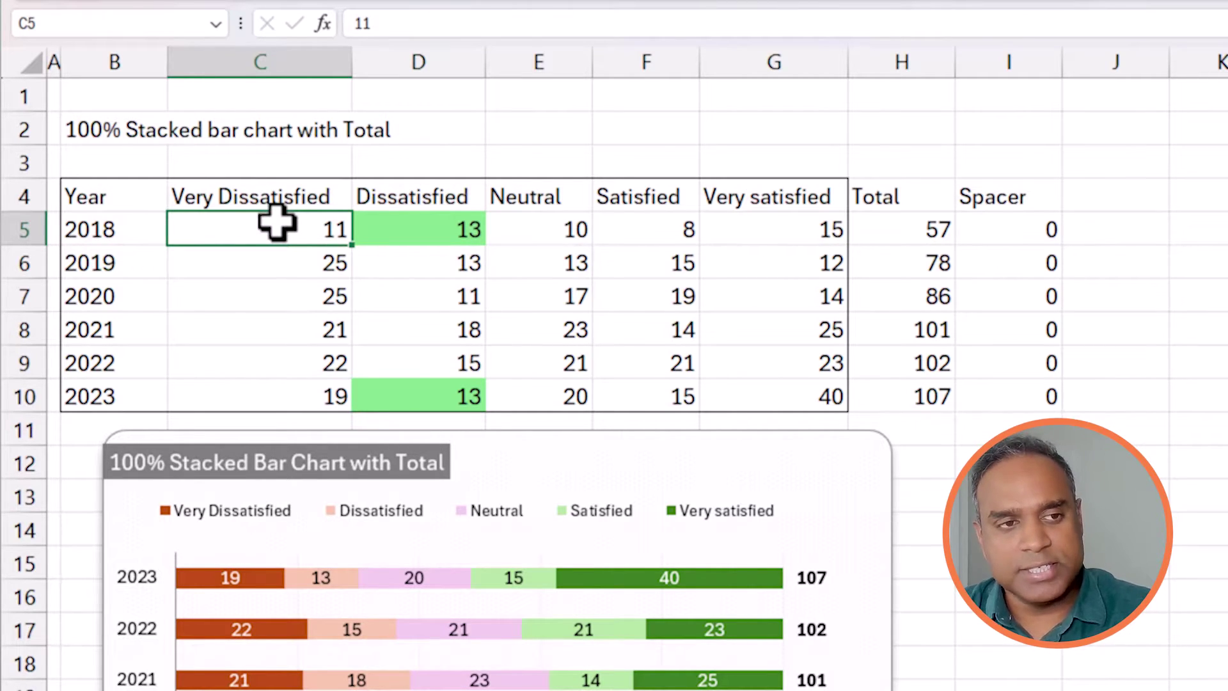
pyautogui.click(441, 230)
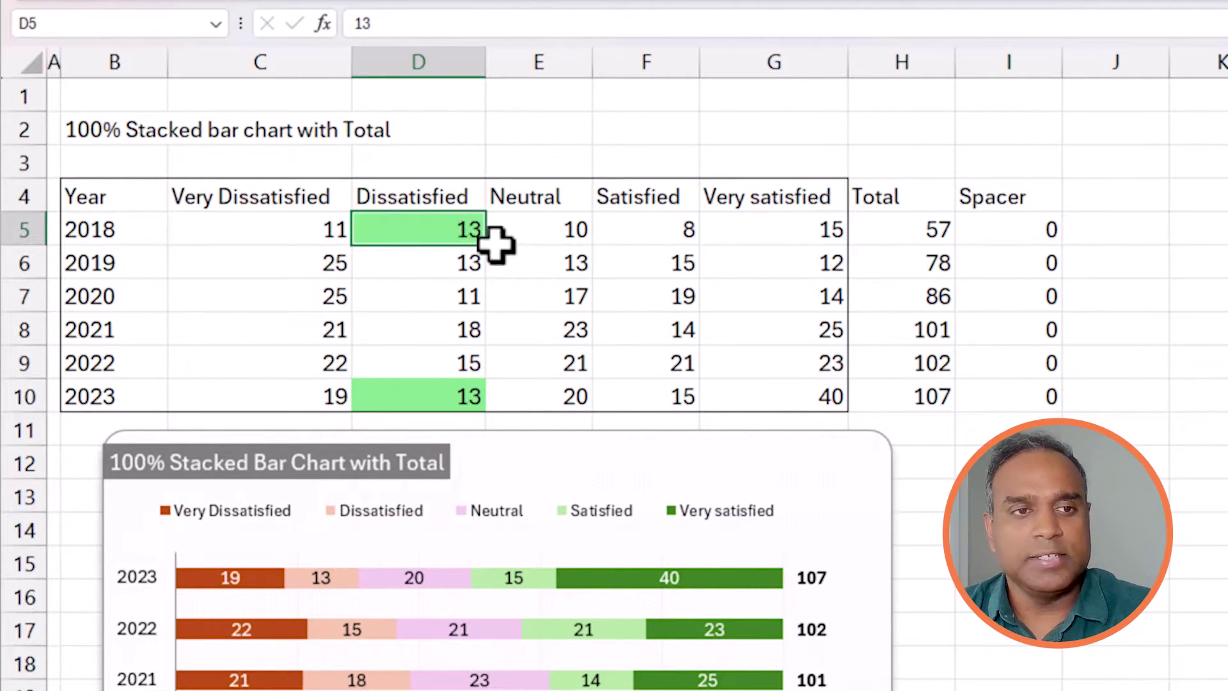
pyautogui.click(567, 229)
pyautogui.click(694, 230)
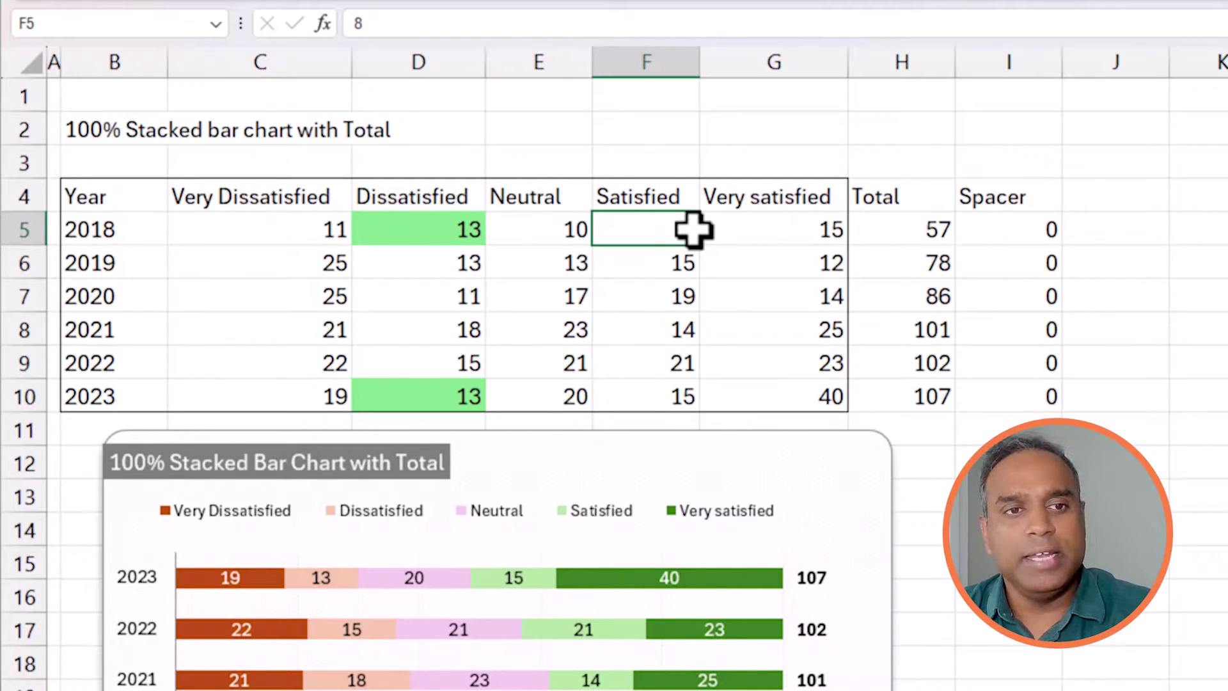
pyautogui.click(779, 243)
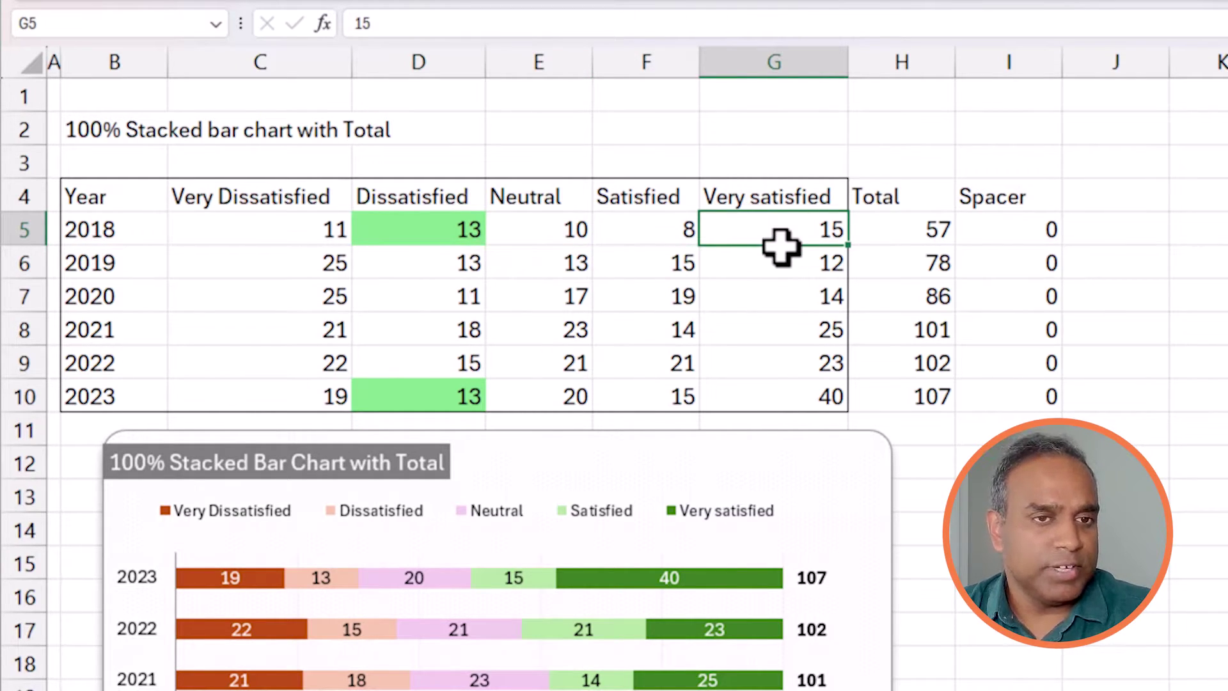
pyautogui.moveTo(131, 241); pyautogui.dragTo(124, 384)
pyautogui.moveTo(228, 388); pyautogui.dragTo(727, 396)
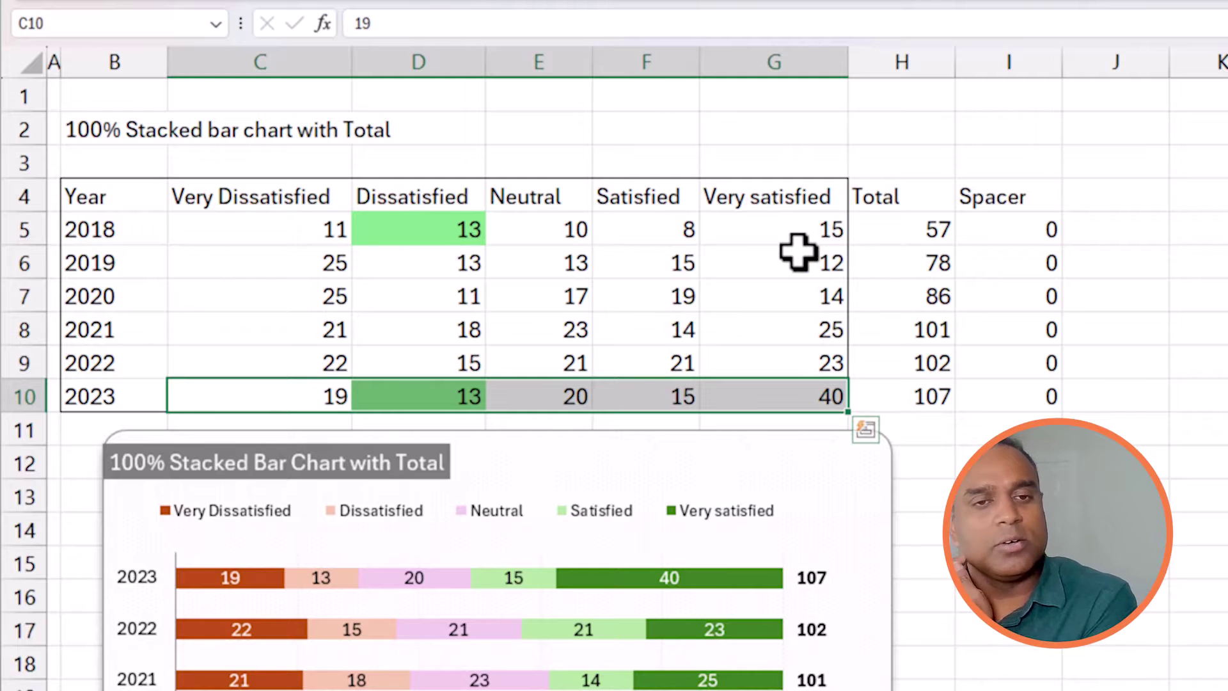
# Enter =SUM(C5:G5) in H5, fill it down to H10, then select B4:G10
pyautogui.click(899, 231)
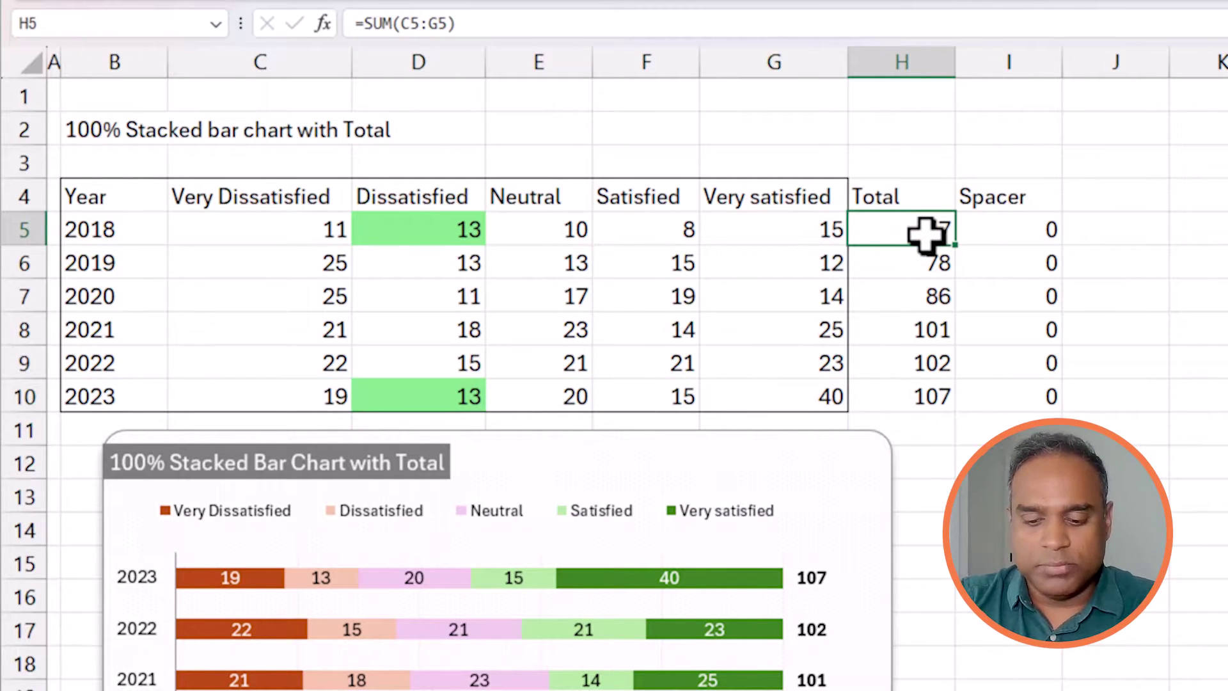
pyautogui.write('=sum(')
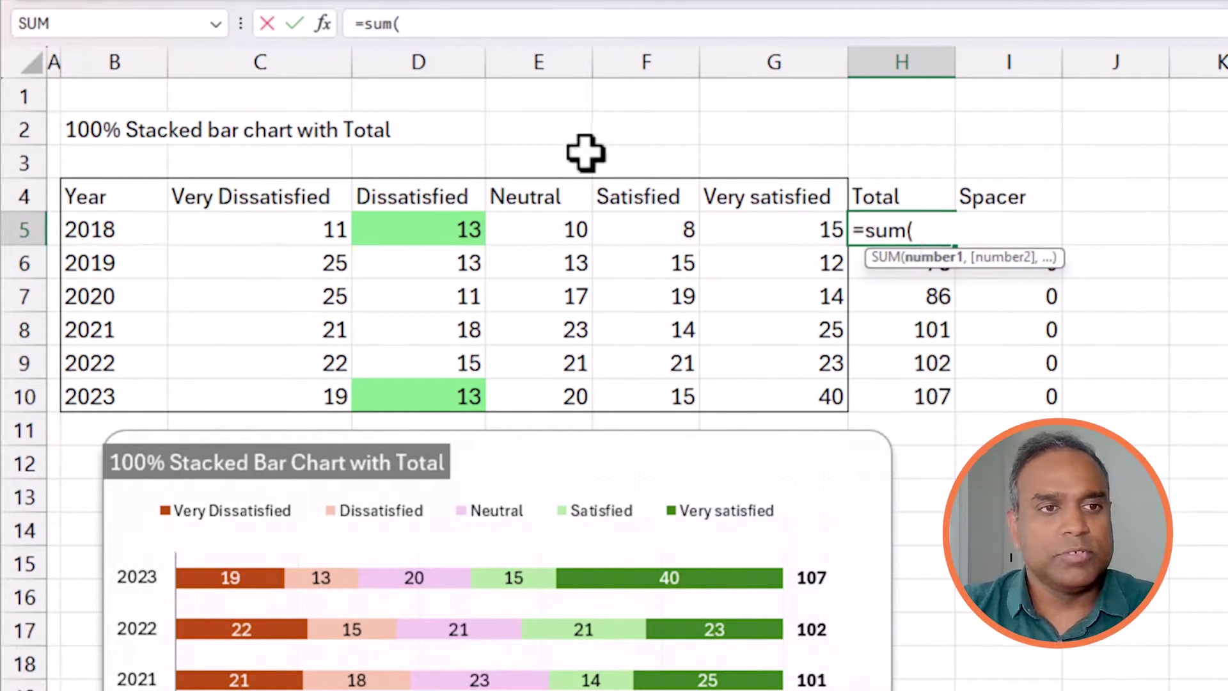
pyautogui.moveTo(320, 233); pyautogui.dragTo(827, 230)
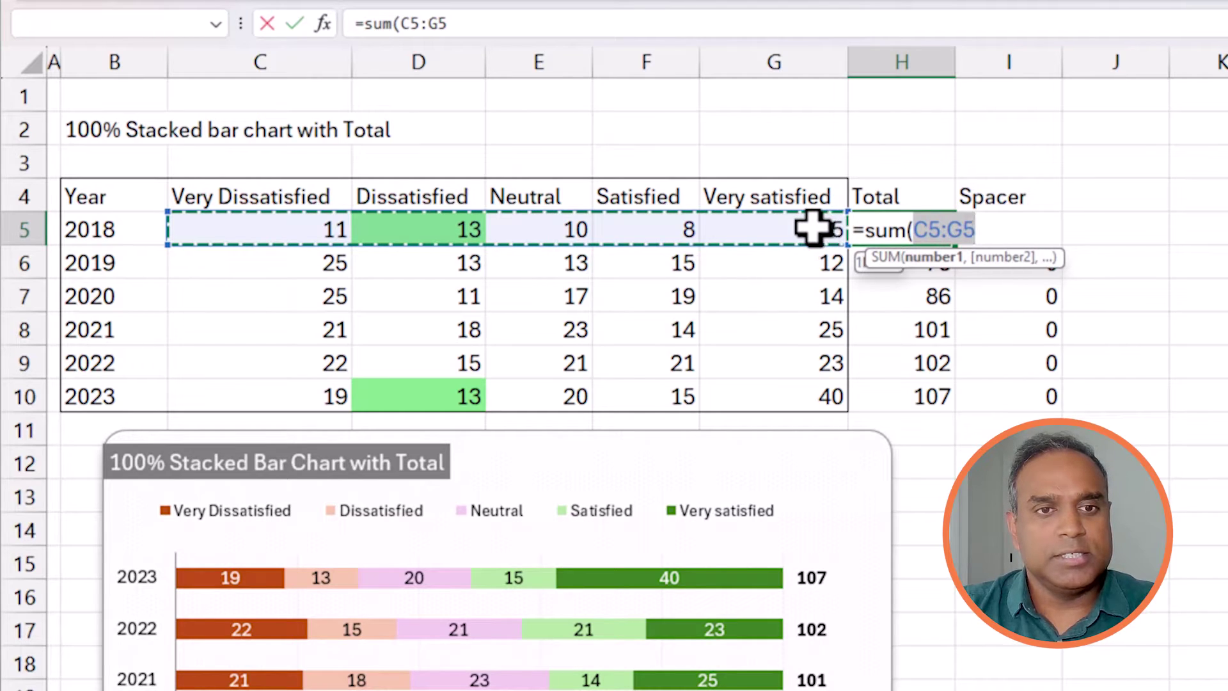
pyautogui.press('Return')
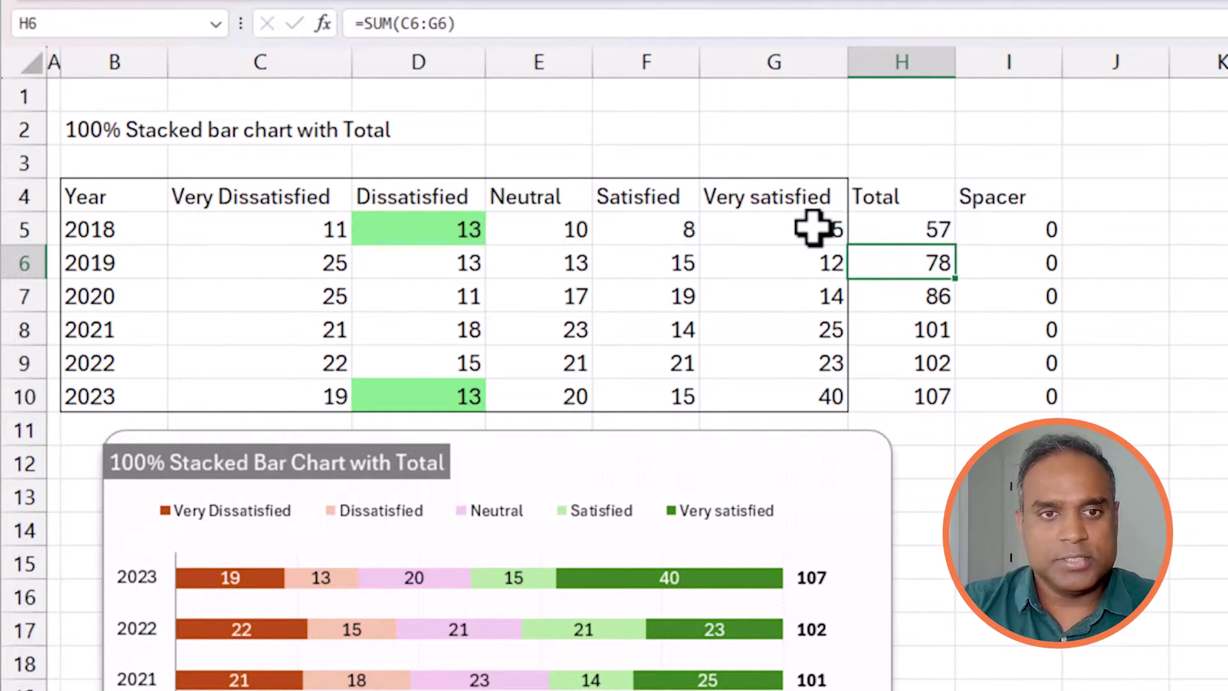
pyautogui.click(940, 227)
pyautogui.moveTo(954, 246); pyautogui.dragTo(927, 414)
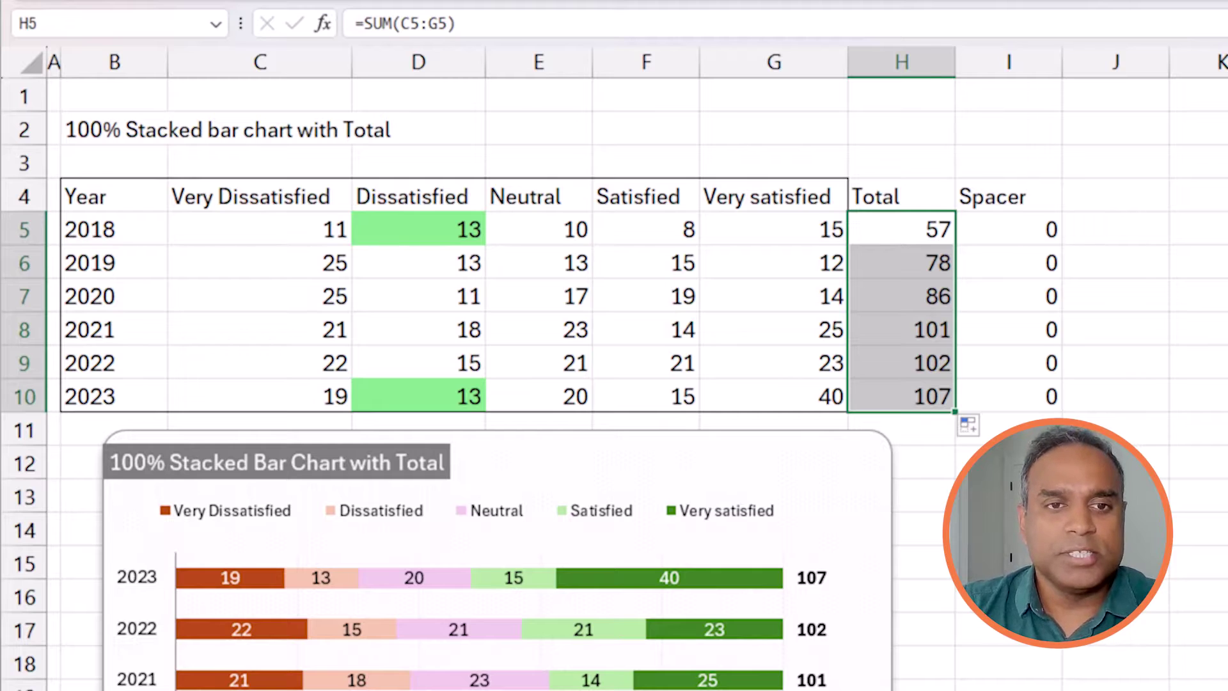
pyautogui.click(969, 461)
pyautogui.moveTo(140, 186); pyautogui.dragTo(814, 392)
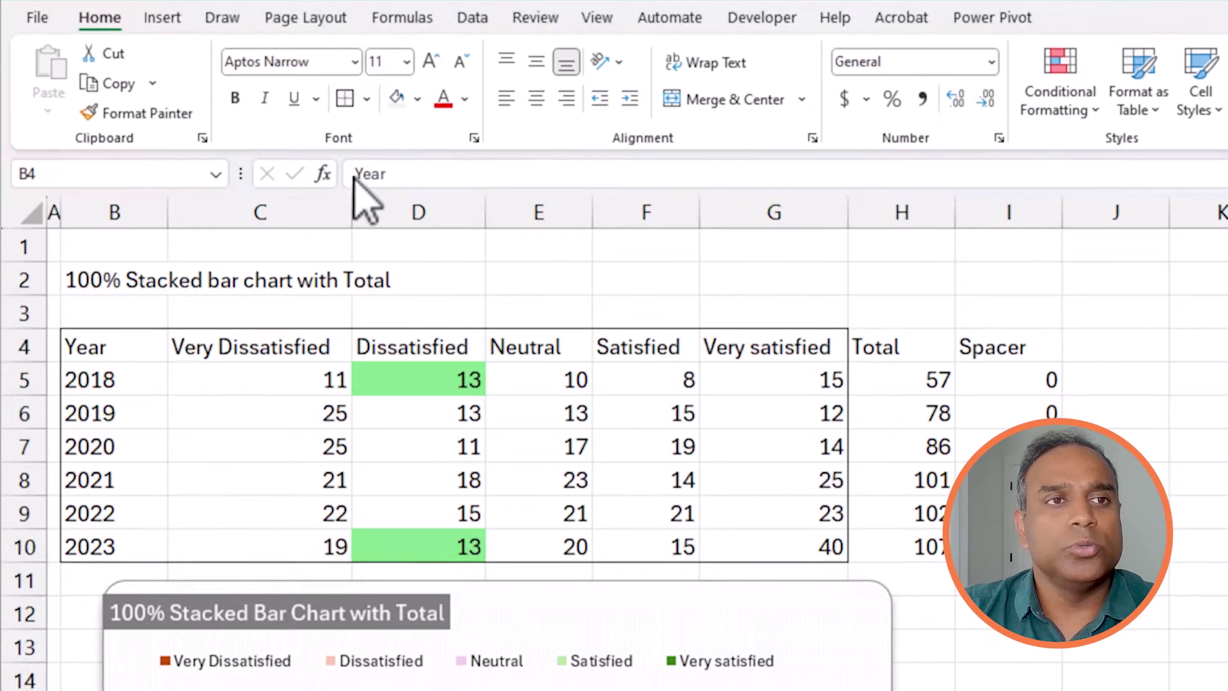
# Insert a 100% Stacked Bar chart of B4:G10 and drag it beside the table
pyautogui.click(168, 21)
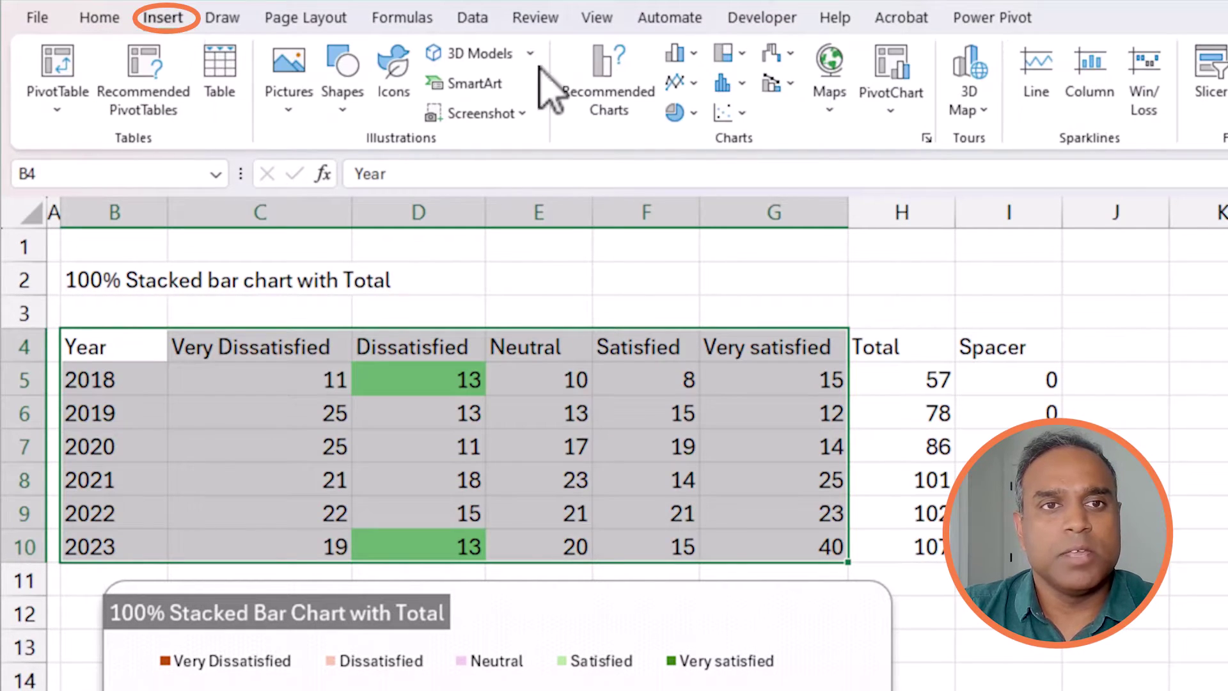
pyautogui.click(691, 53)
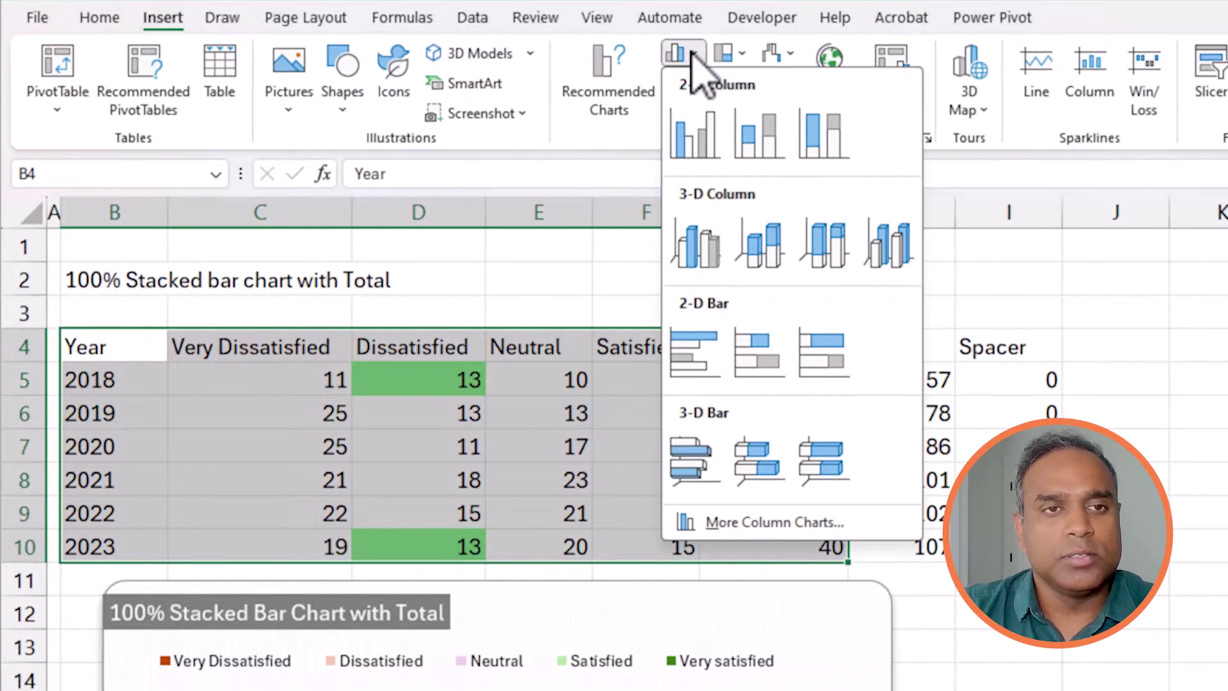
pyautogui.click(834, 357)
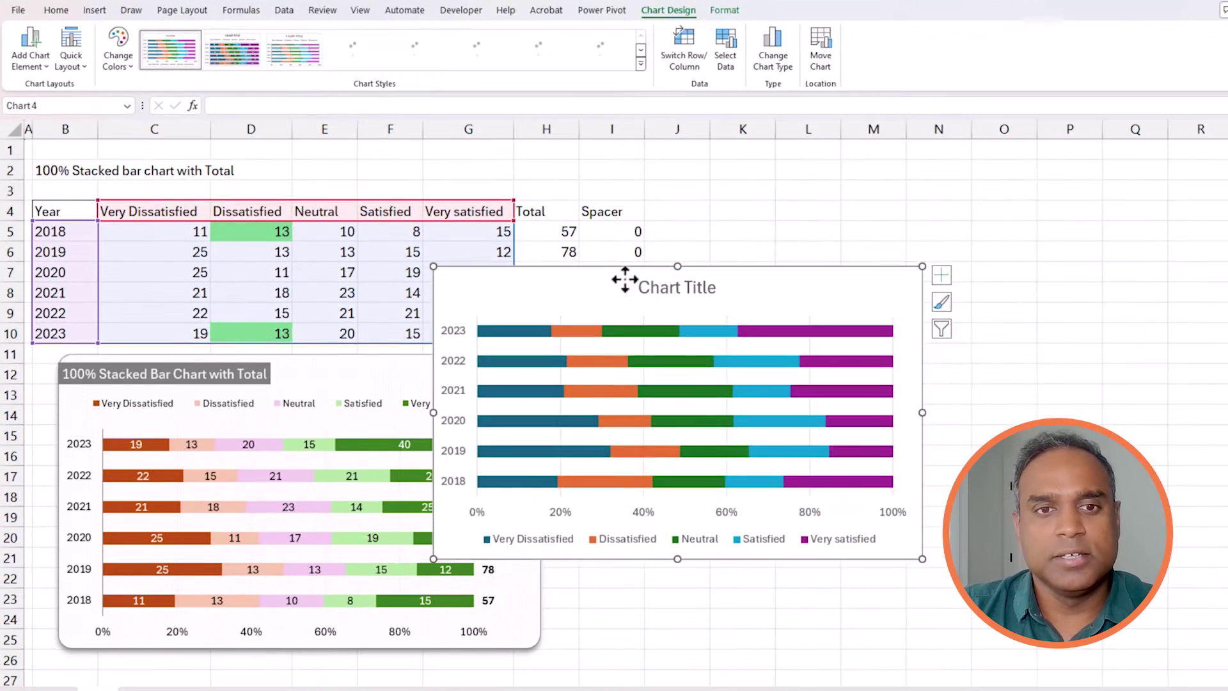
pyautogui.moveTo(625, 279); pyautogui.dragTo(849, 194)
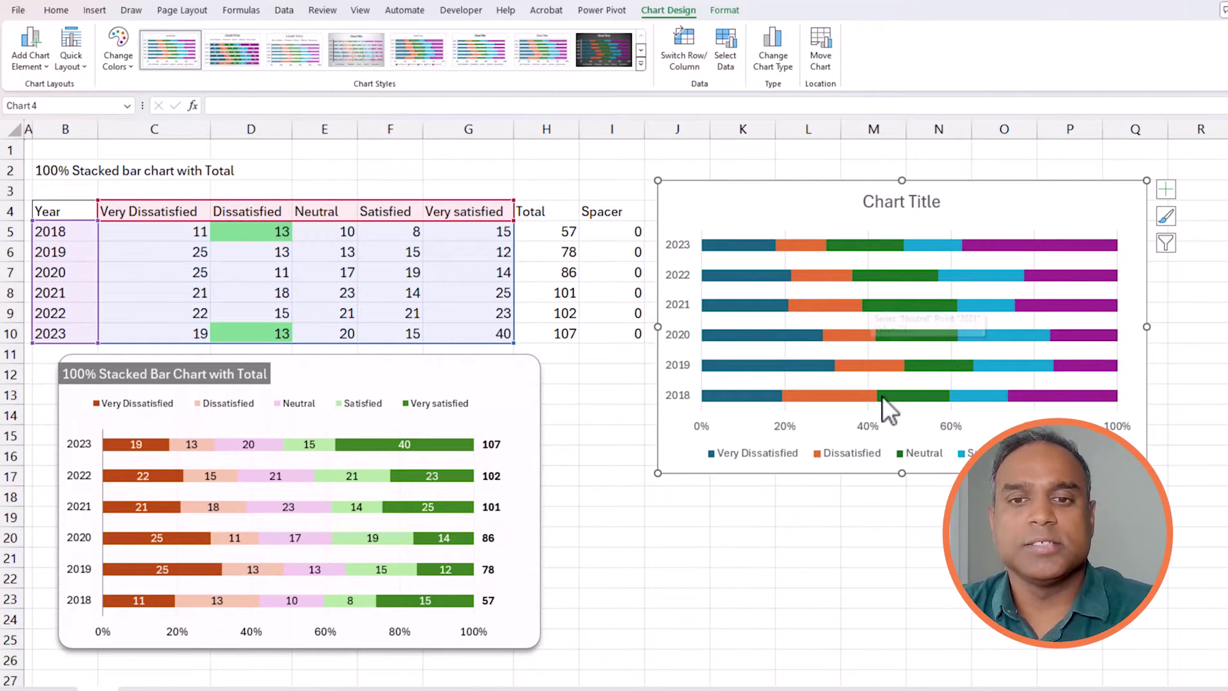
# Replace the chart title with 'Employee Satisfaction Survey Results by Year'
pyautogui.click(901, 204)
pyautogui.tripleClick(929, 208)
pyautogui.write('Employee')
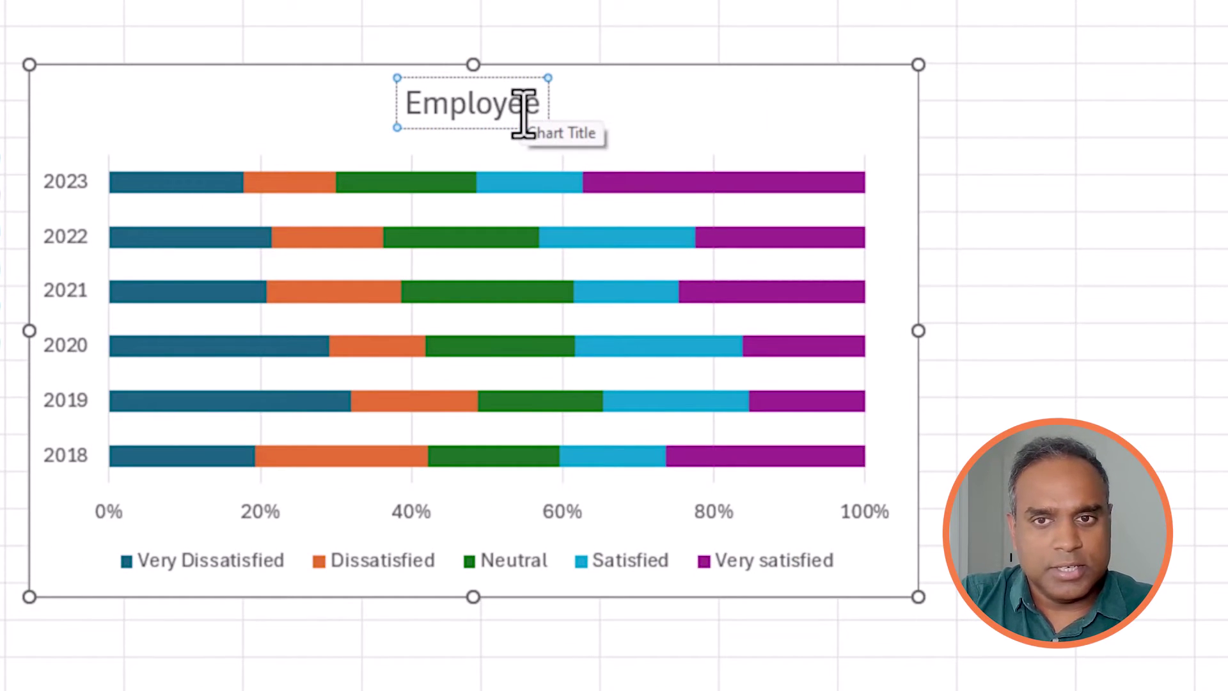
pyautogui.write(' Satisfaction Survery')
pyautogui.press('BackSpace')
pyautogui.press('BackSpace')
pyautogui.write('y Results by eYear')
pyautogui.press('Left')
pyautogui.press('Left')
pyautogui.press('Left')
pyautogui.press('Left')
pyautogui.press('Left')
pyautogui.press('Delete')
# Make the title text light-coloured, one size smaller, and move it left
pyautogui.hotkey('ctrl', 'a')
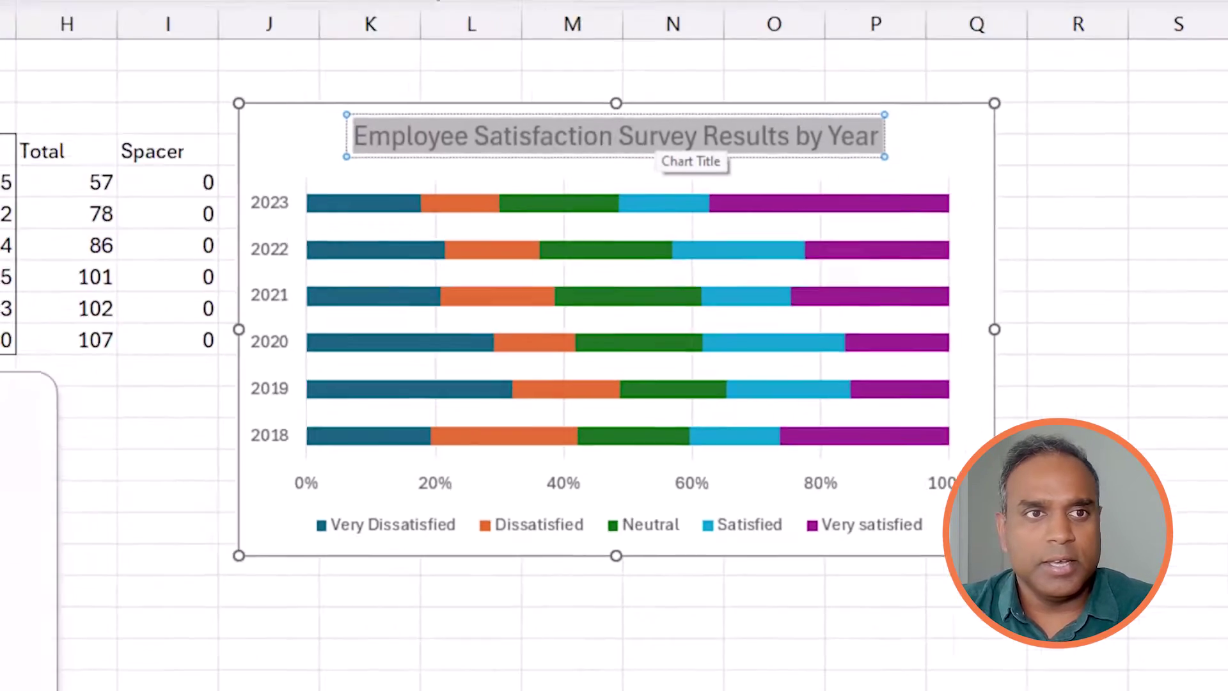
pyautogui.click(56, 11)
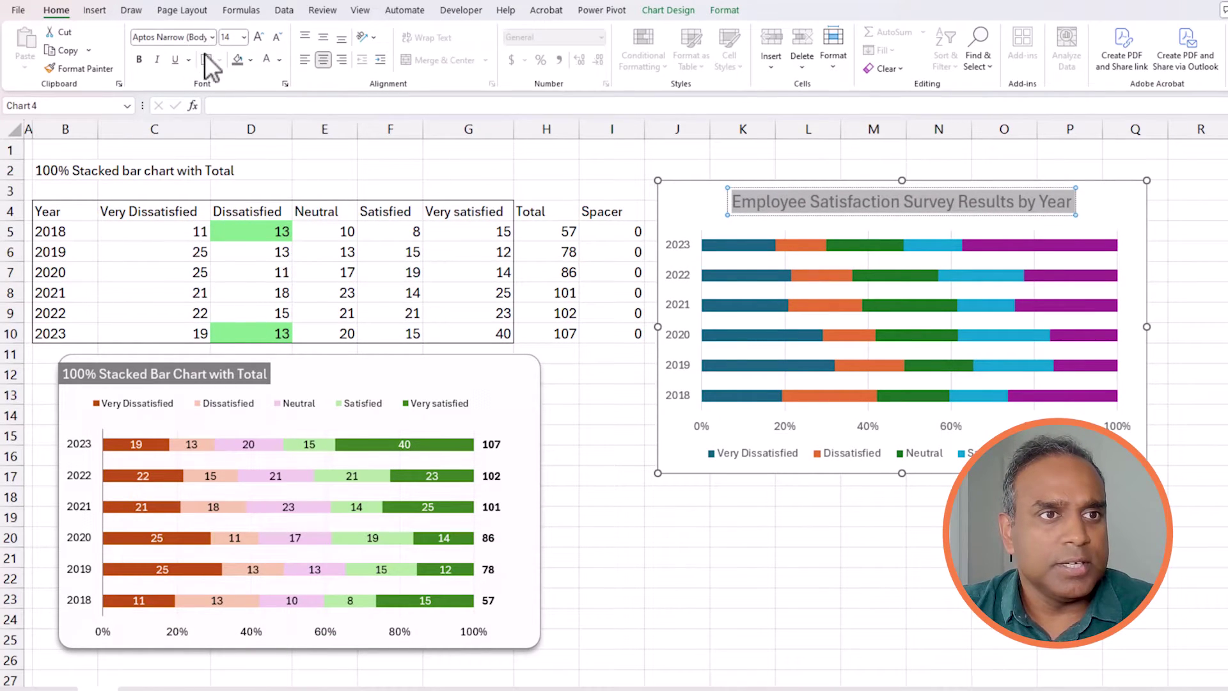
pyautogui.click(267, 59)
pyautogui.moveTo(745, 209); pyautogui.dragTo(675, 209)
pyautogui.click(277, 37)
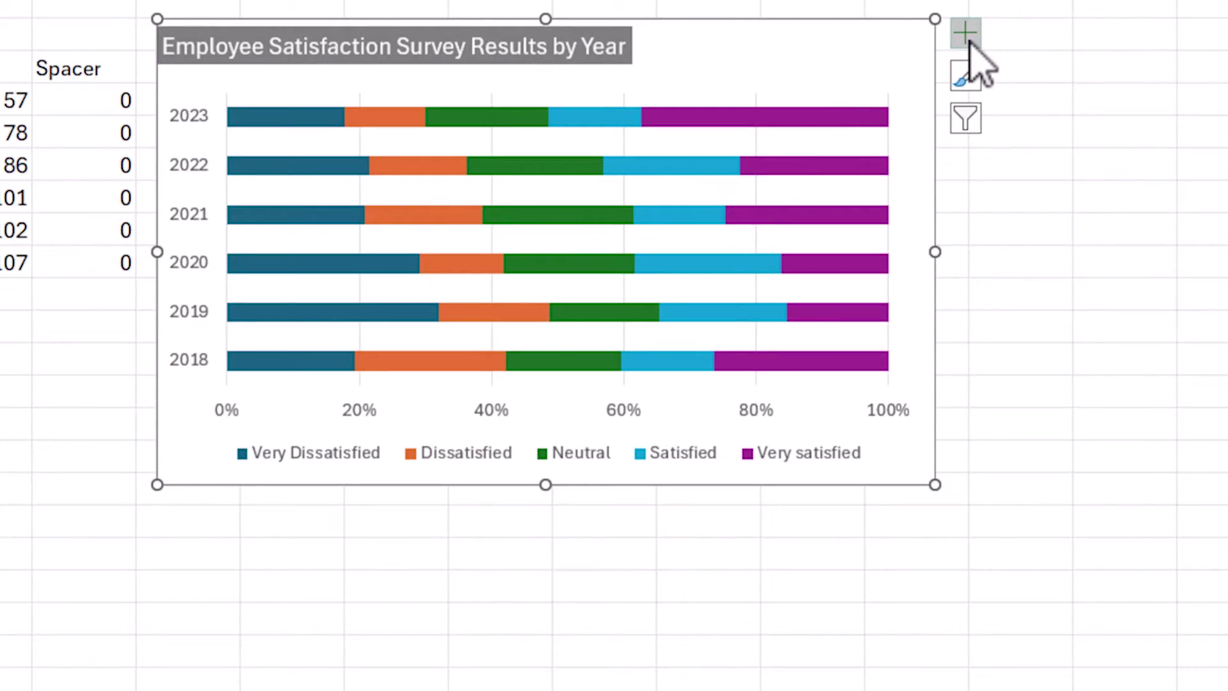
# Move the chart legend to the top, beneath the title
pyautogui.click(857, 454)
pyautogui.rightClick(853, 448)
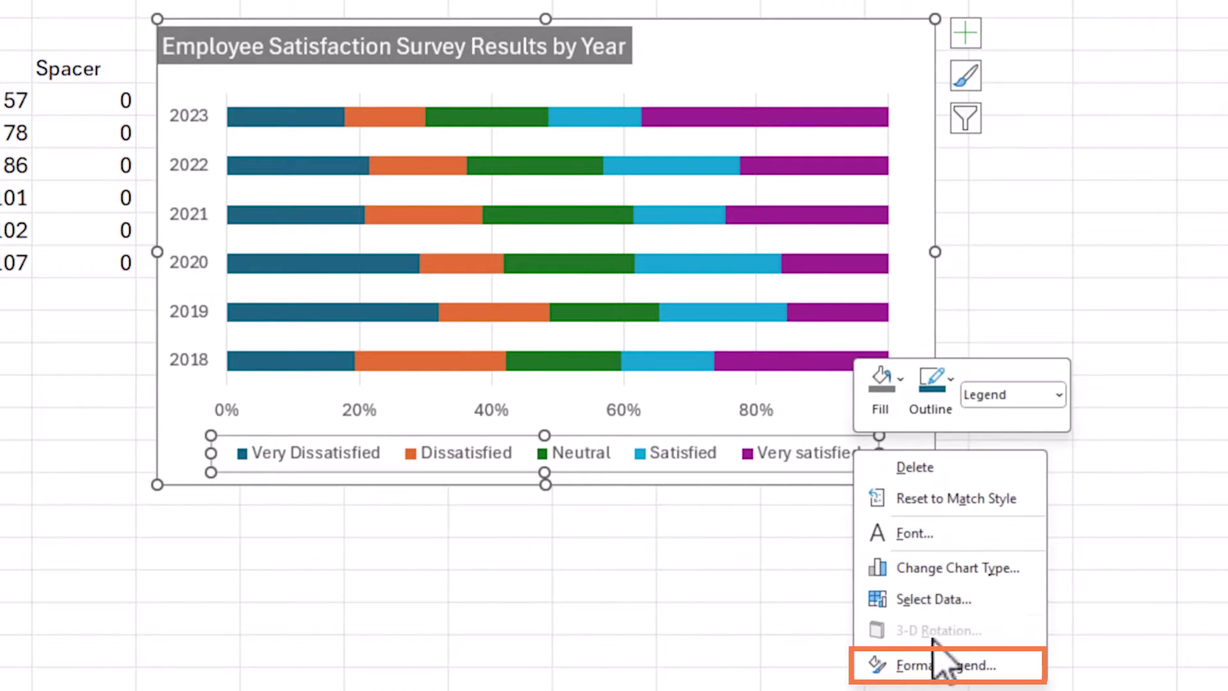
pyautogui.click(928, 658)
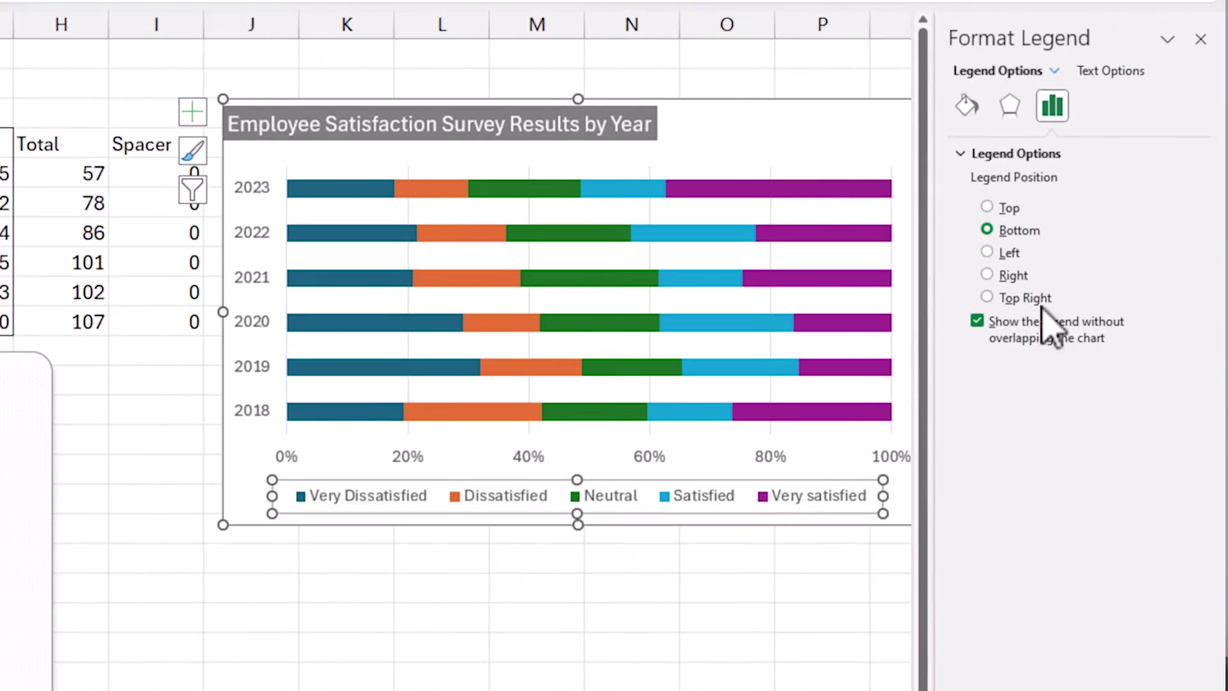
pyautogui.click(1007, 208)
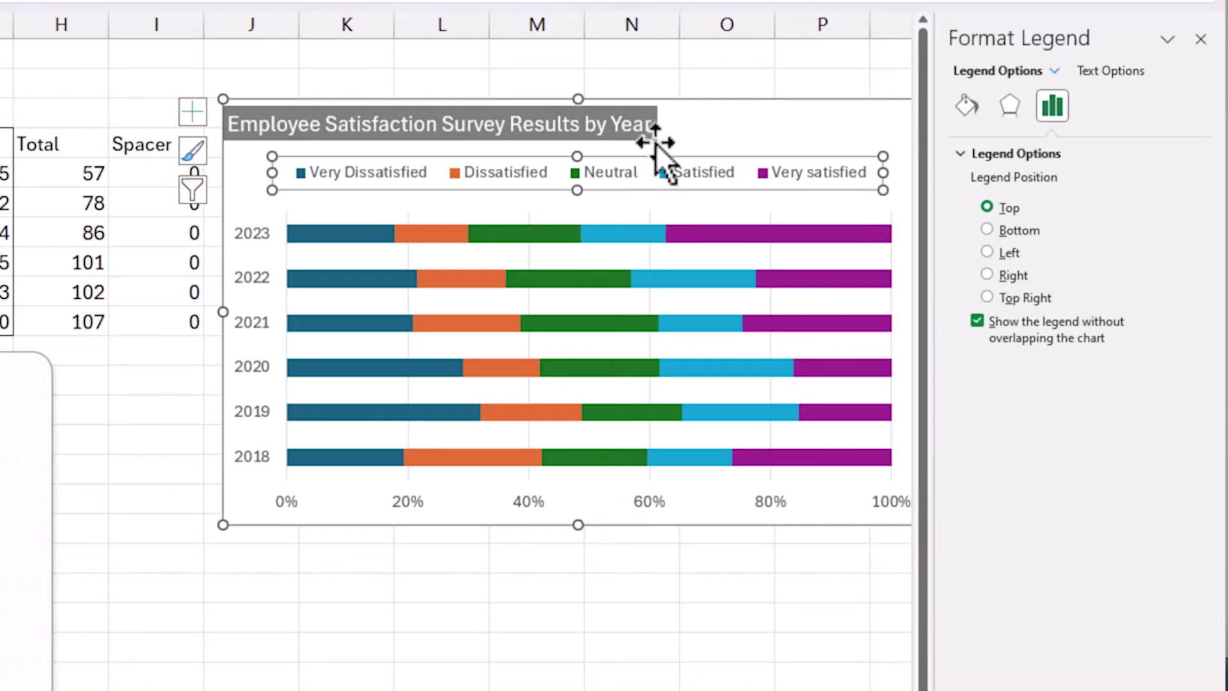
# Open the Very Dissatisfied series' fill settings, leaving its colour unchanged
pyautogui.click(710, 105)
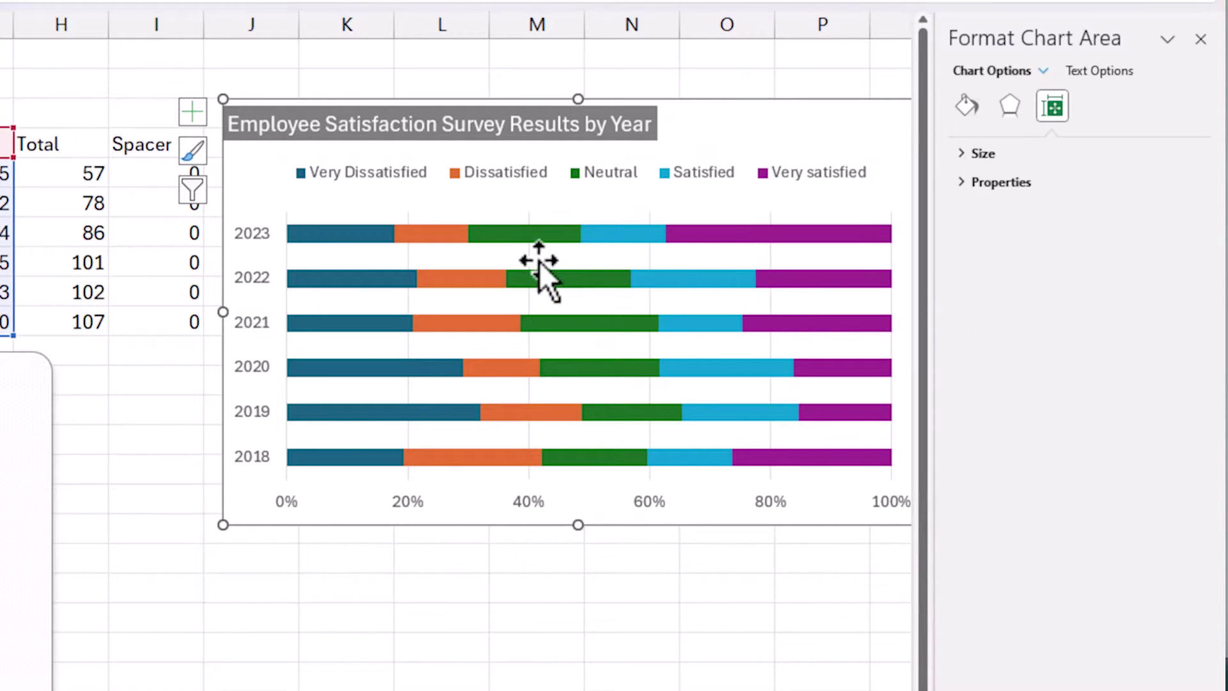
pyautogui.click(378, 238)
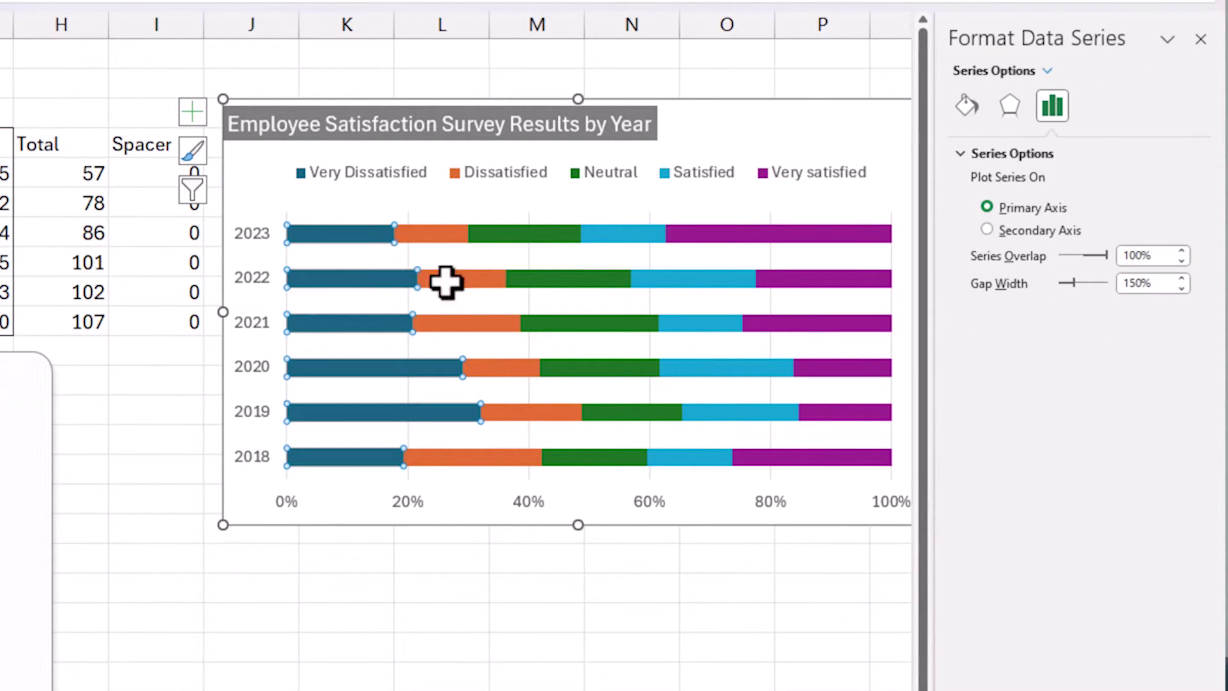
pyautogui.click(967, 107)
pyautogui.click(982, 157)
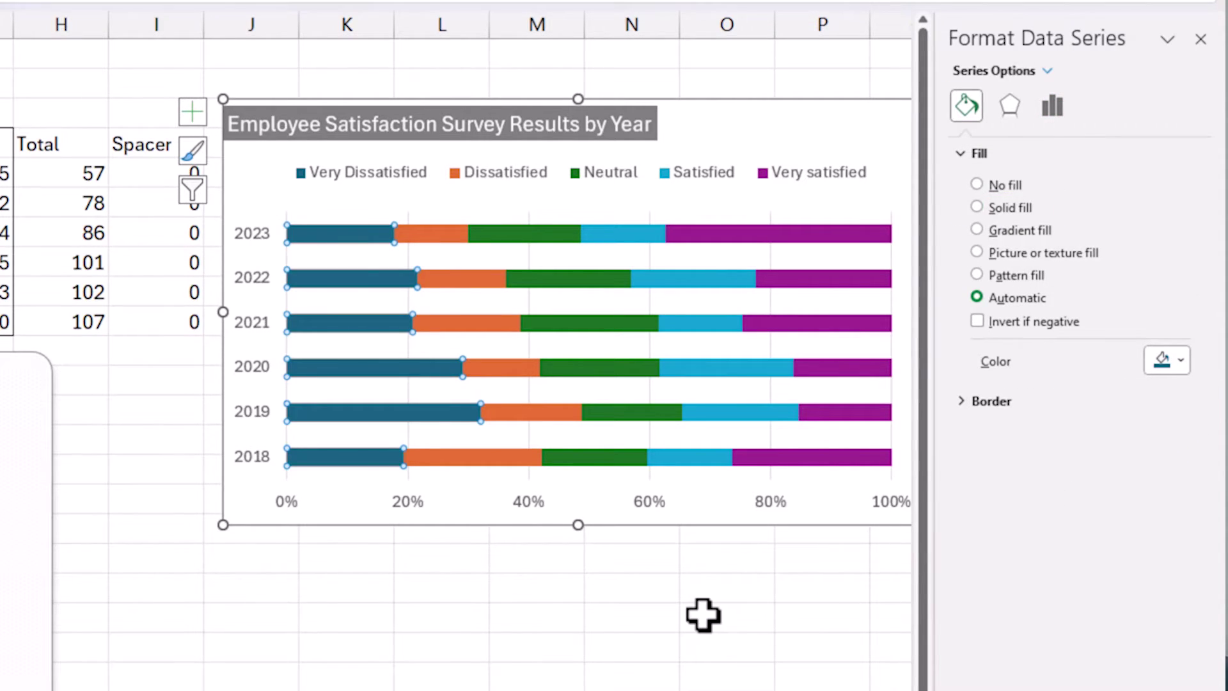
# Close the formatting pane and nudge the chart slightly up and right
pyautogui.click(703, 615)
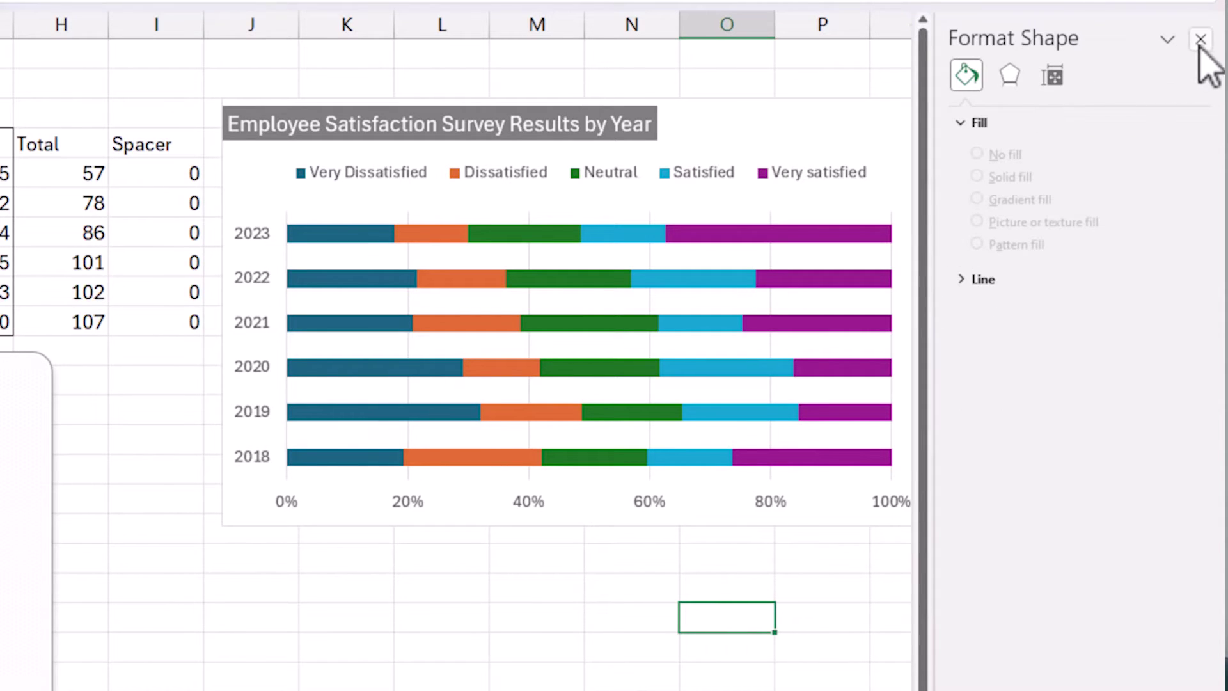
pyautogui.click(1200, 39)
pyautogui.moveTo(903, 136); pyautogui.dragTo(910, 131)
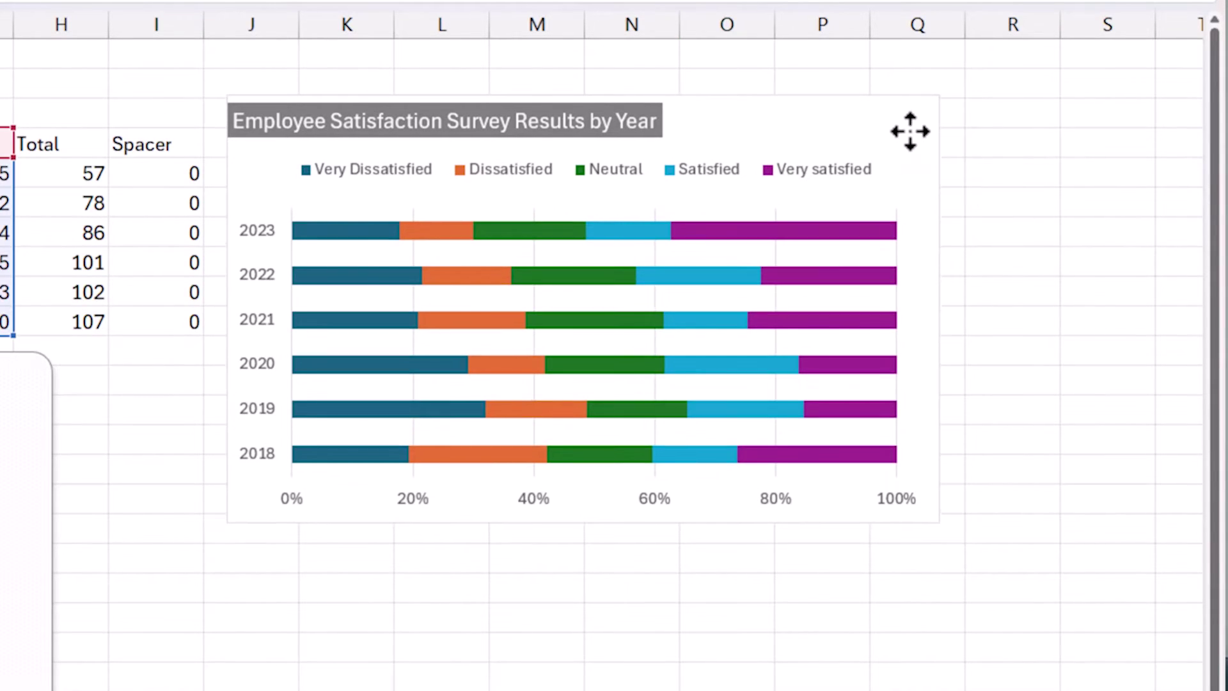
pyautogui.click(910, 131)
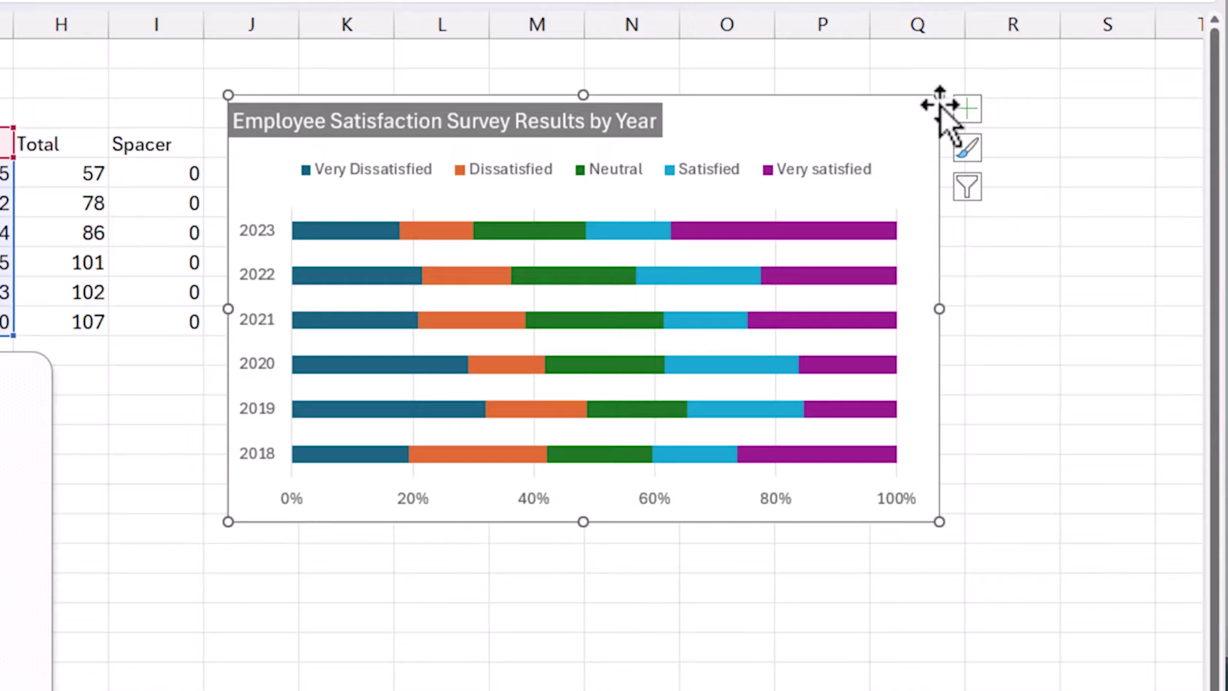
# Turn on data labels and make the Neutral, Very Dissatisfied and Very satisfied labels white
pyautogui.click(966, 110)
pyautogui.click(1017, 196)
pyautogui.click(541, 247)
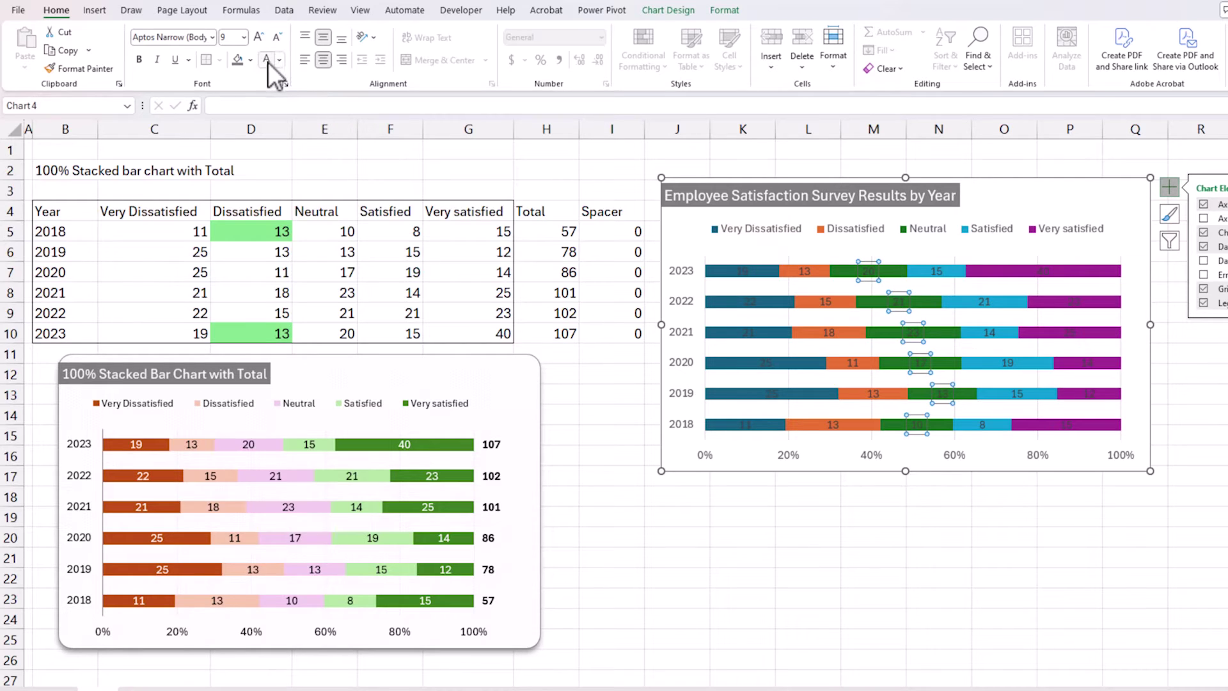
pyautogui.click(267, 62)
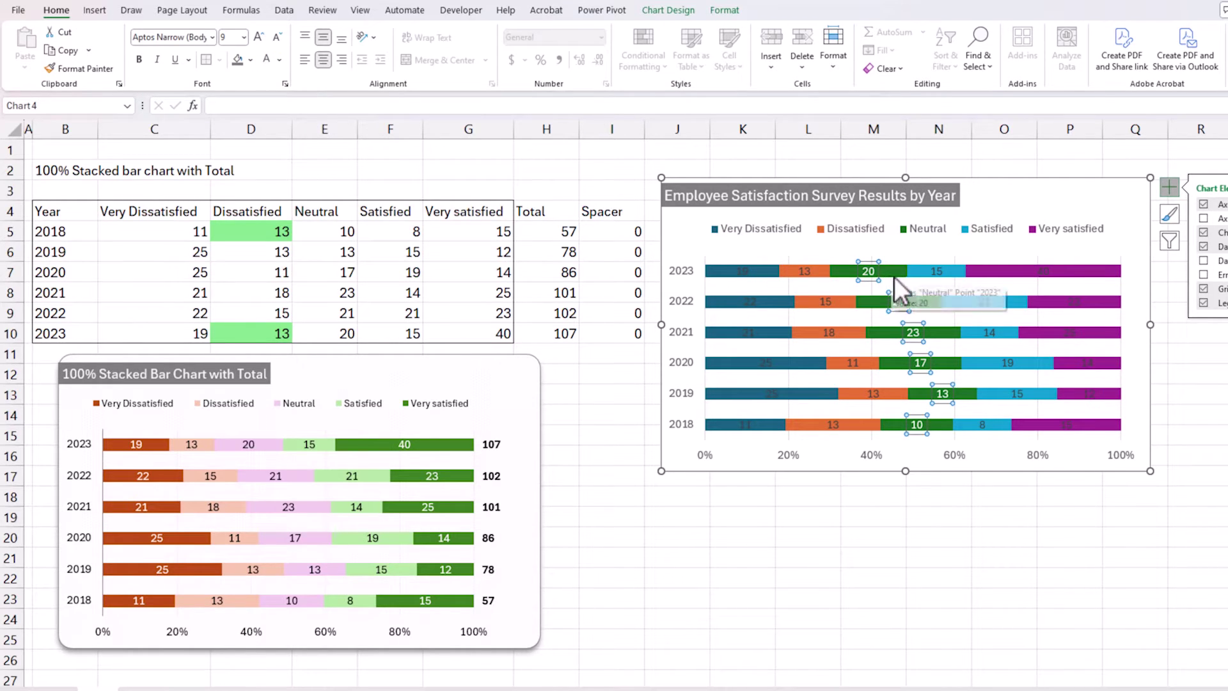
pyautogui.click(742, 272)
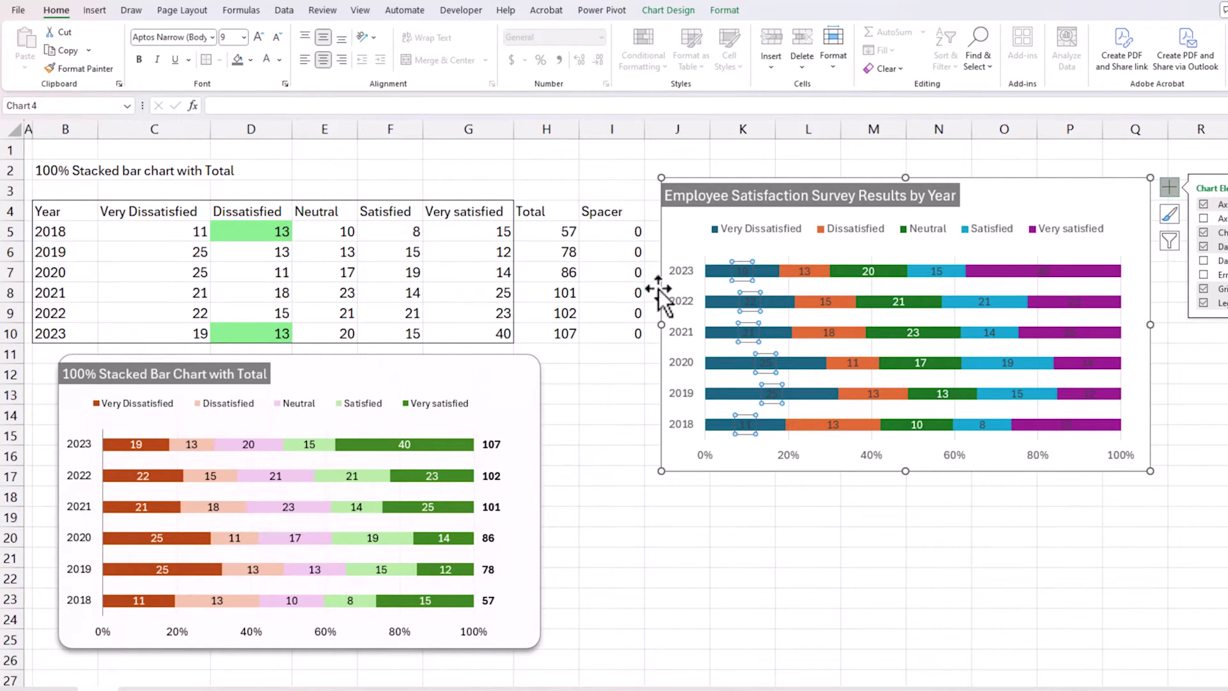
pyautogui.click(266, 60)
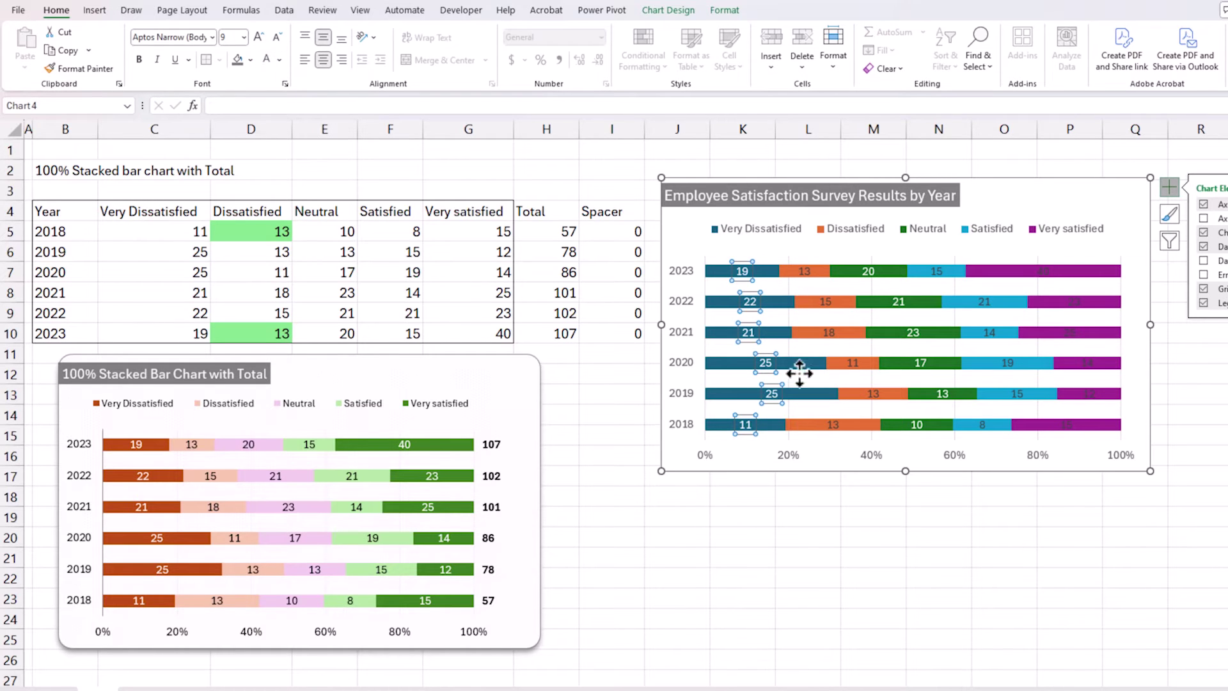
pyautogui.click(1040, 275)
pyautogui.click(1043, 271)
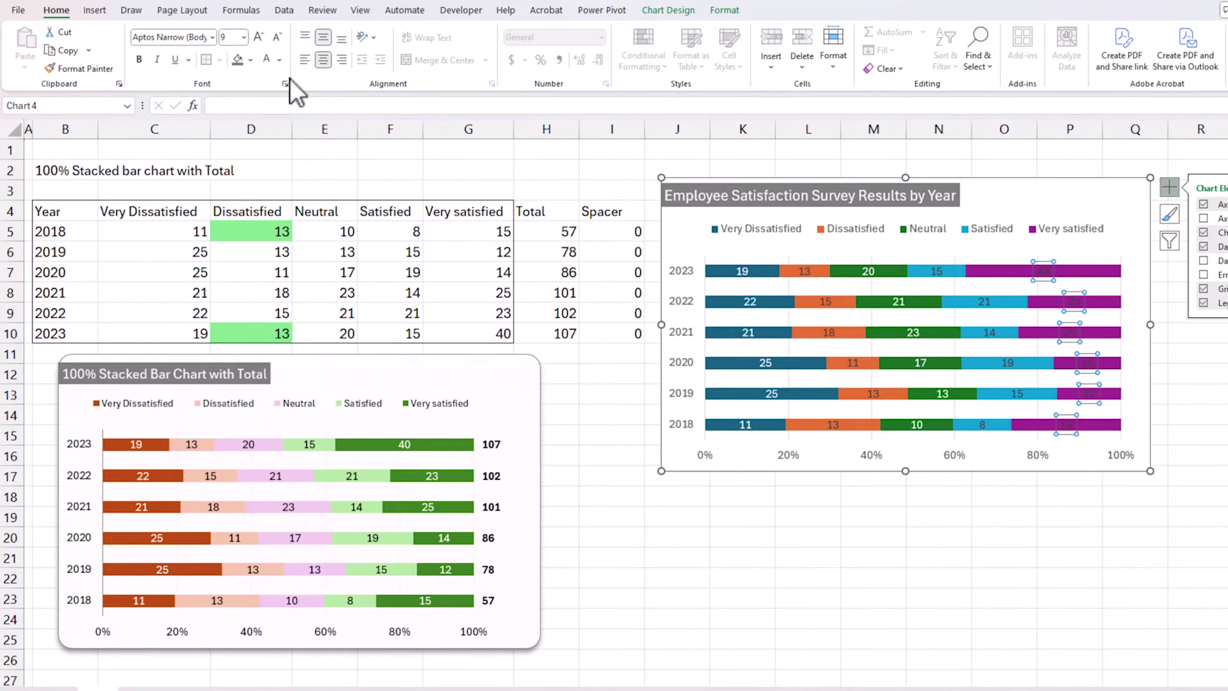
pyautogui.click(266, 60)
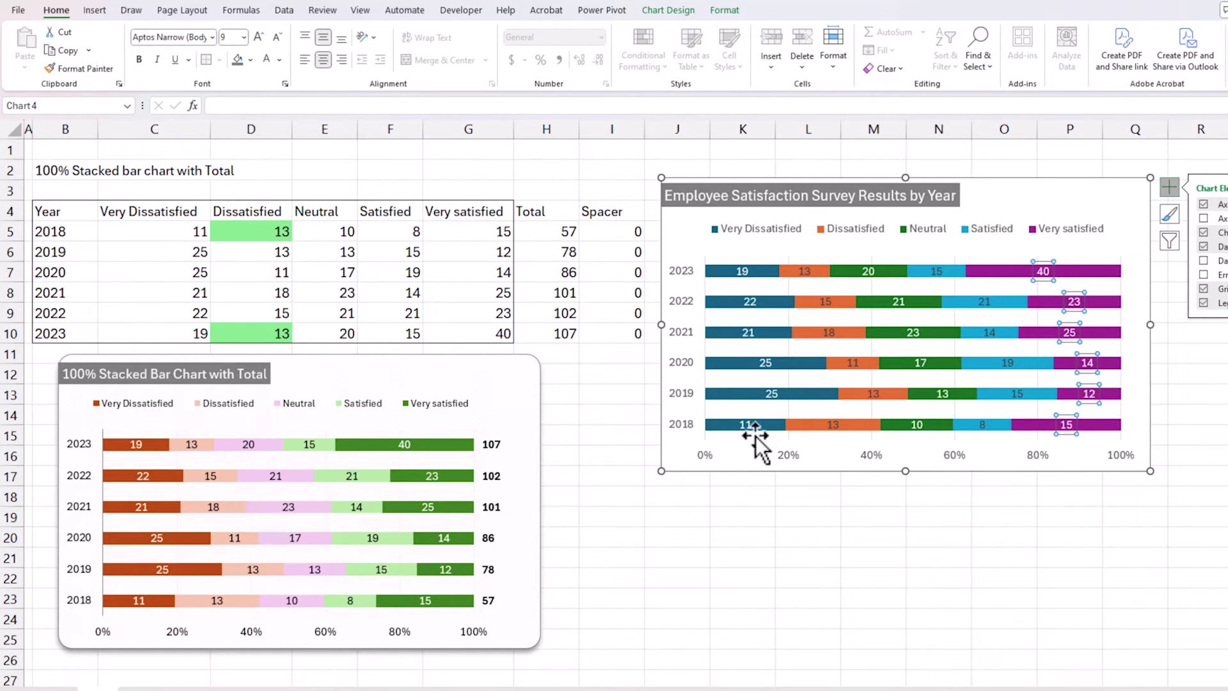
pyautogui.click(1056, 487)
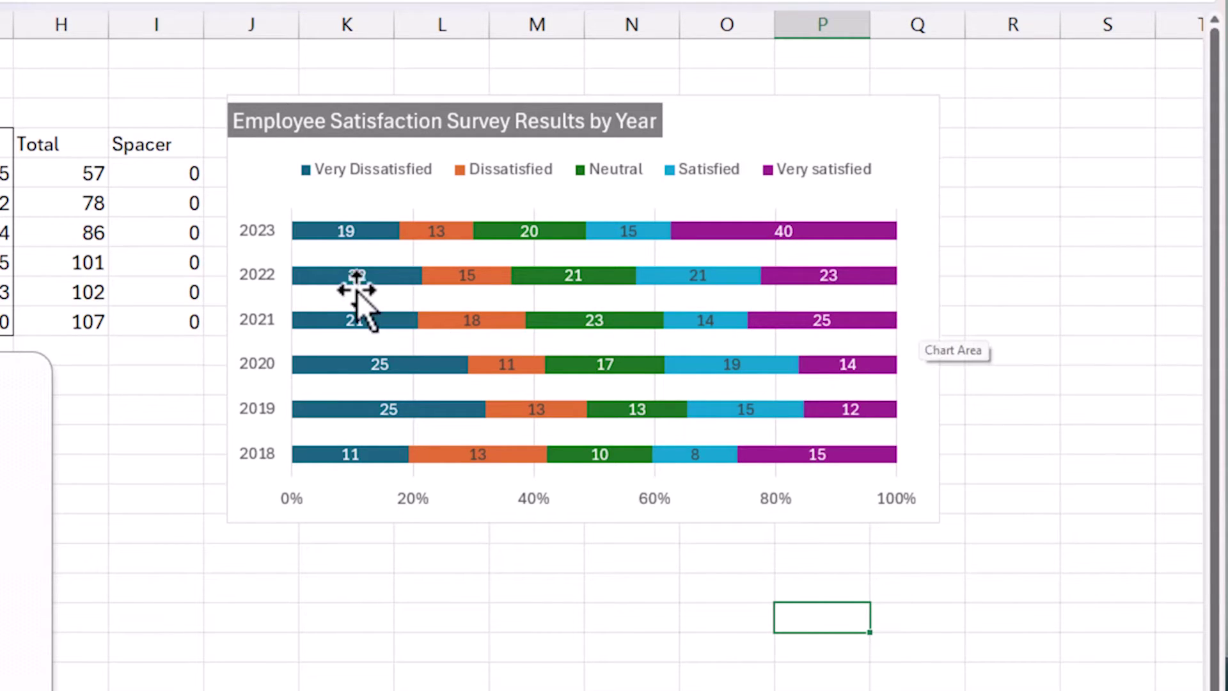
pyautogui.rightClick(474, 212)
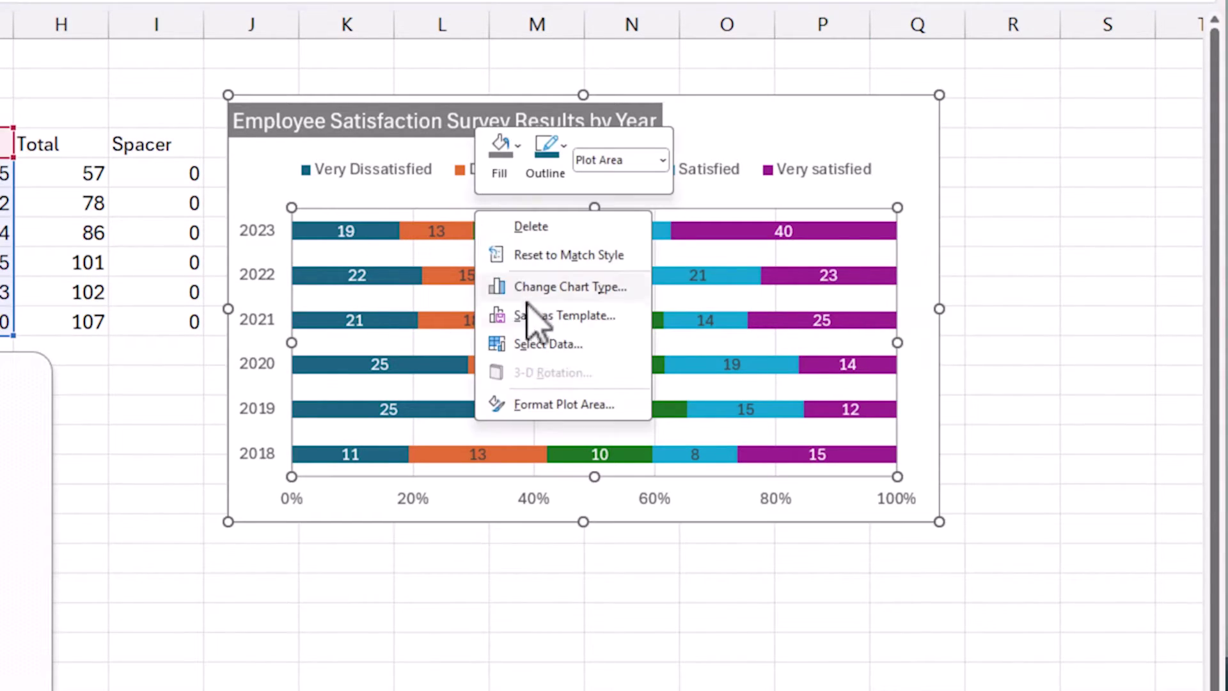
# Open the chart's Select Data Source dialog and move it aside
pyautogui.click(552, 346)
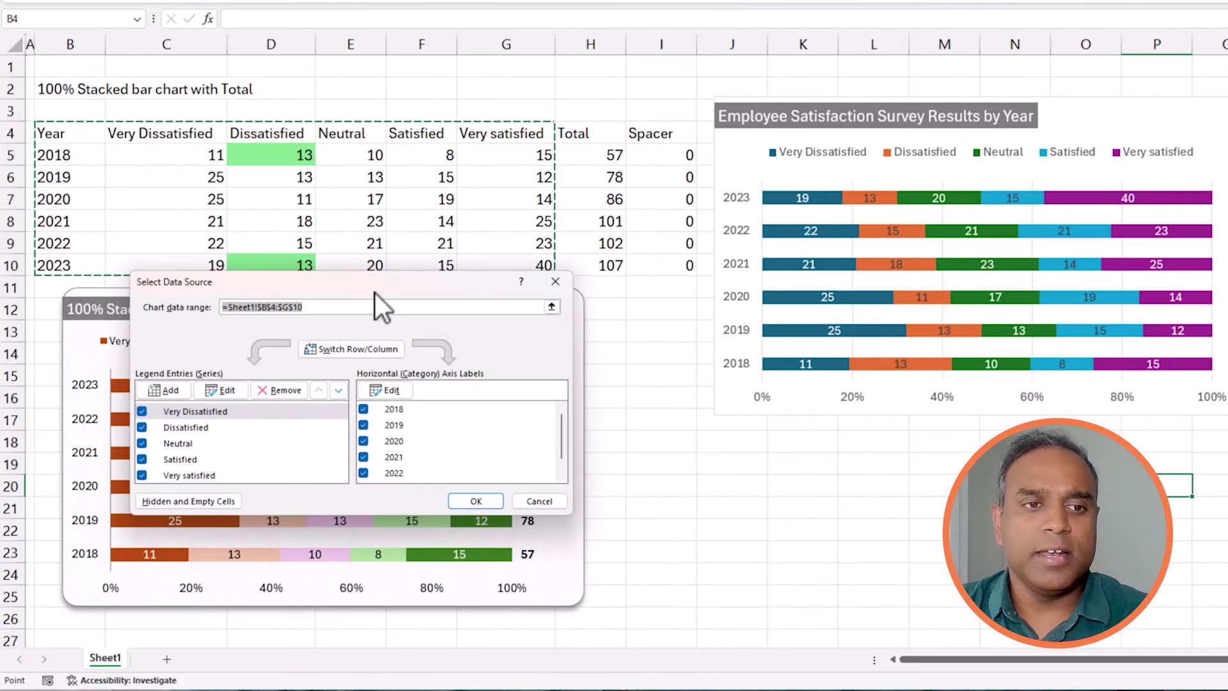
pyautogui.moveTo(375, 293); pyautogui.dragTo(393, 316)
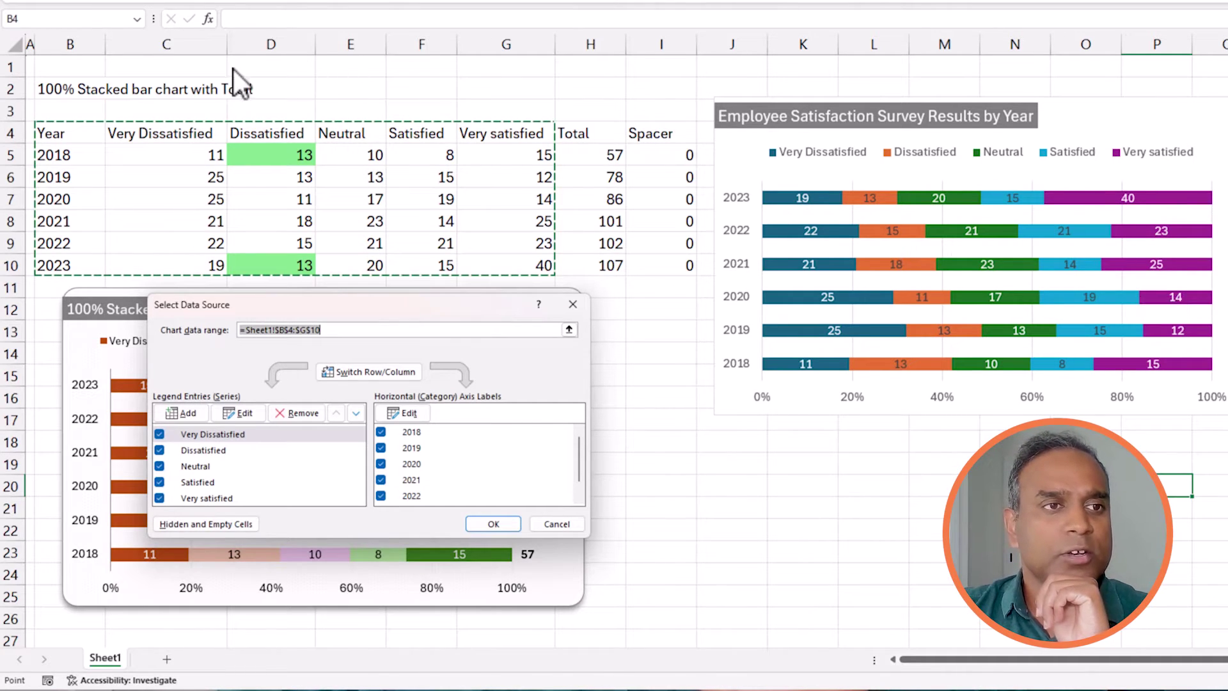
pyautogui.click(213, 5)
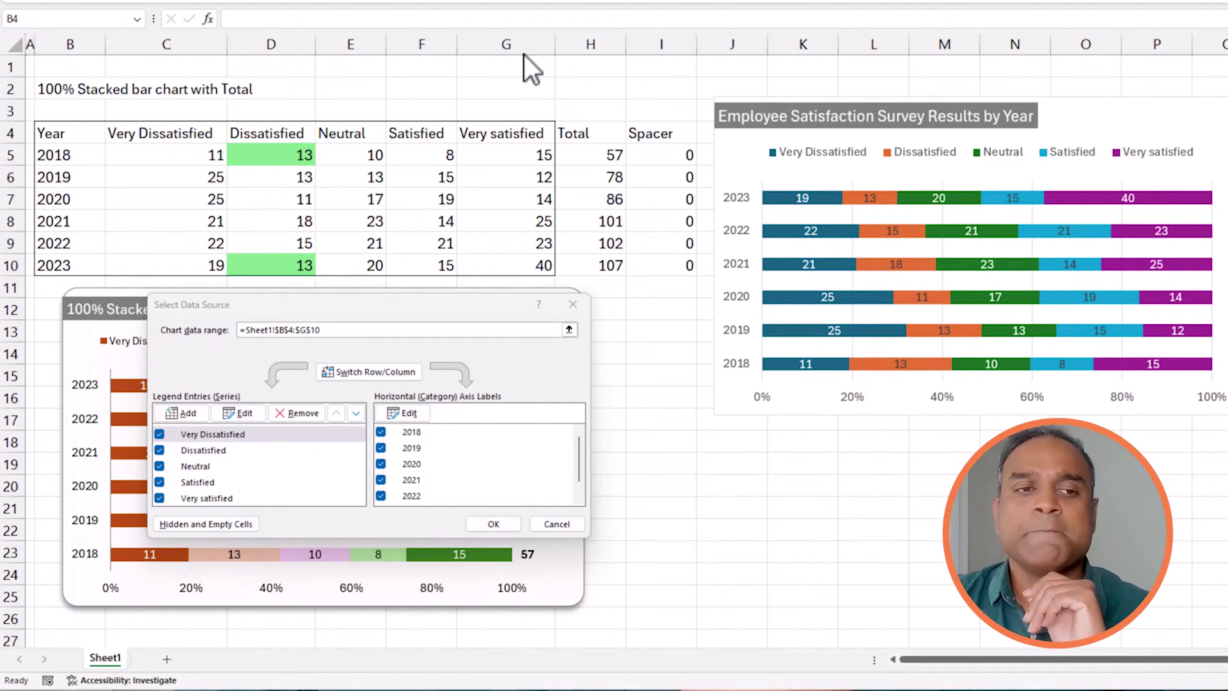
# Check the Very Dissatisfied series values range C5:C10 and cancel without changes
pyautogui.click(293, 436)
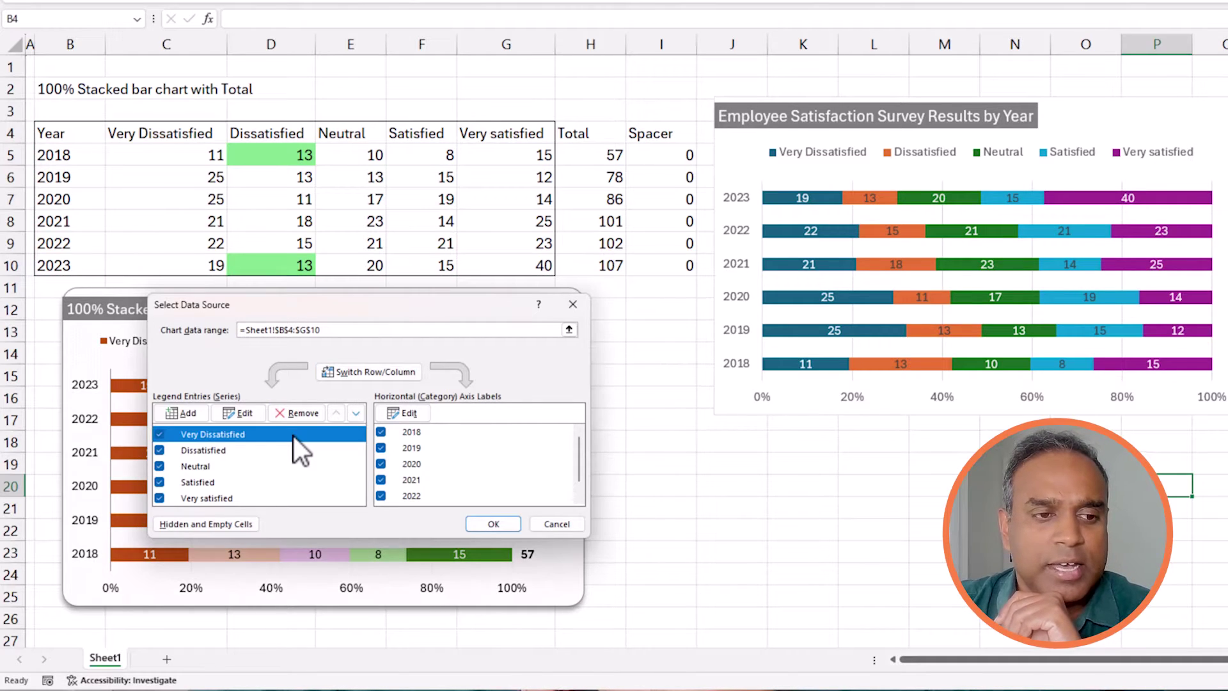
pyautogui.click(224, 451)
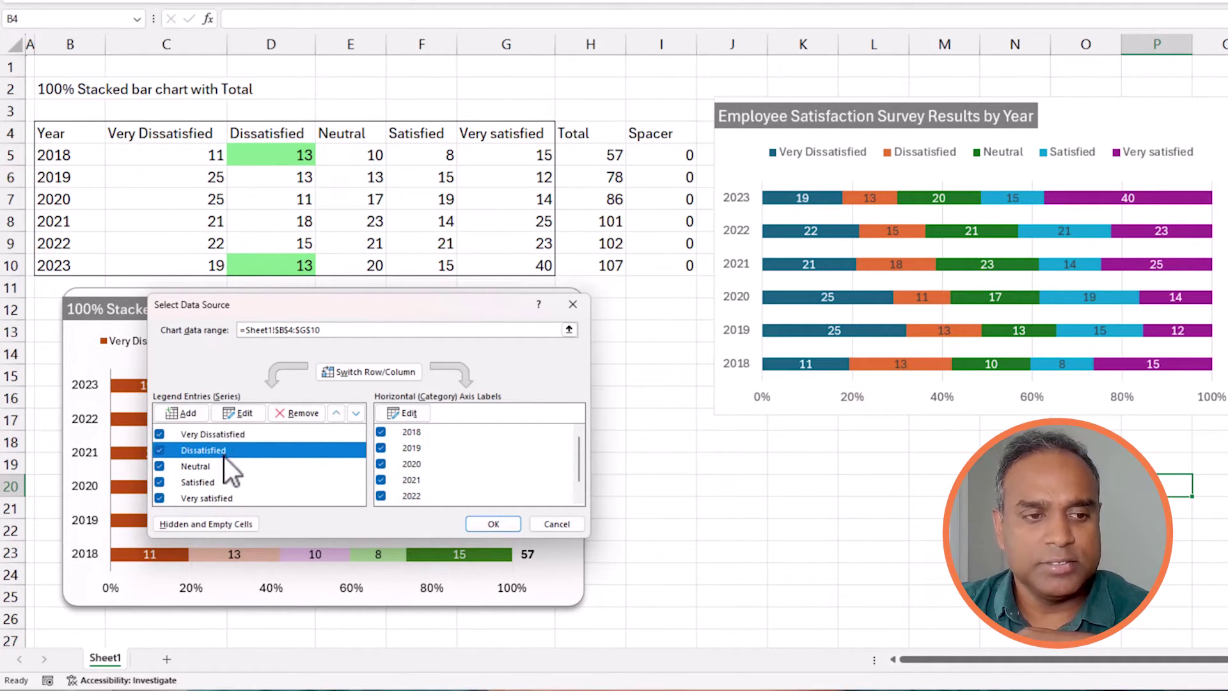
pyautogui.click(233, 434)
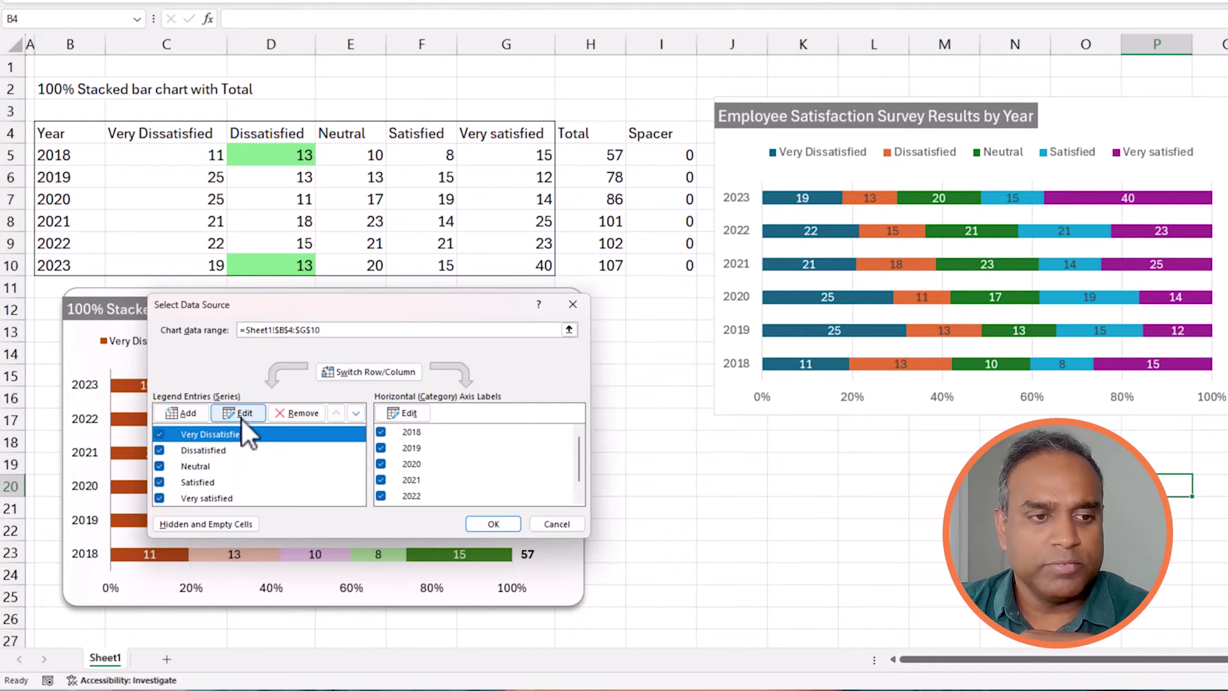
pyautogui.click(240, 414)
pyautogui.click(310, 414)
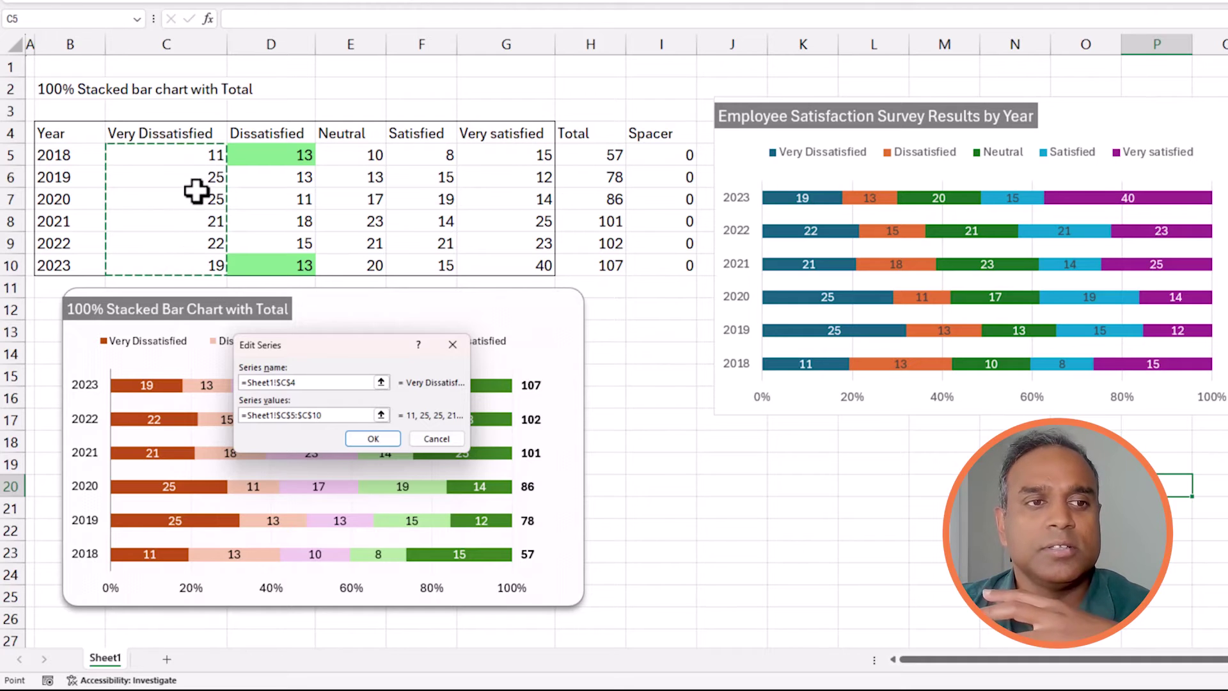
pyautogui.click(422, 441)
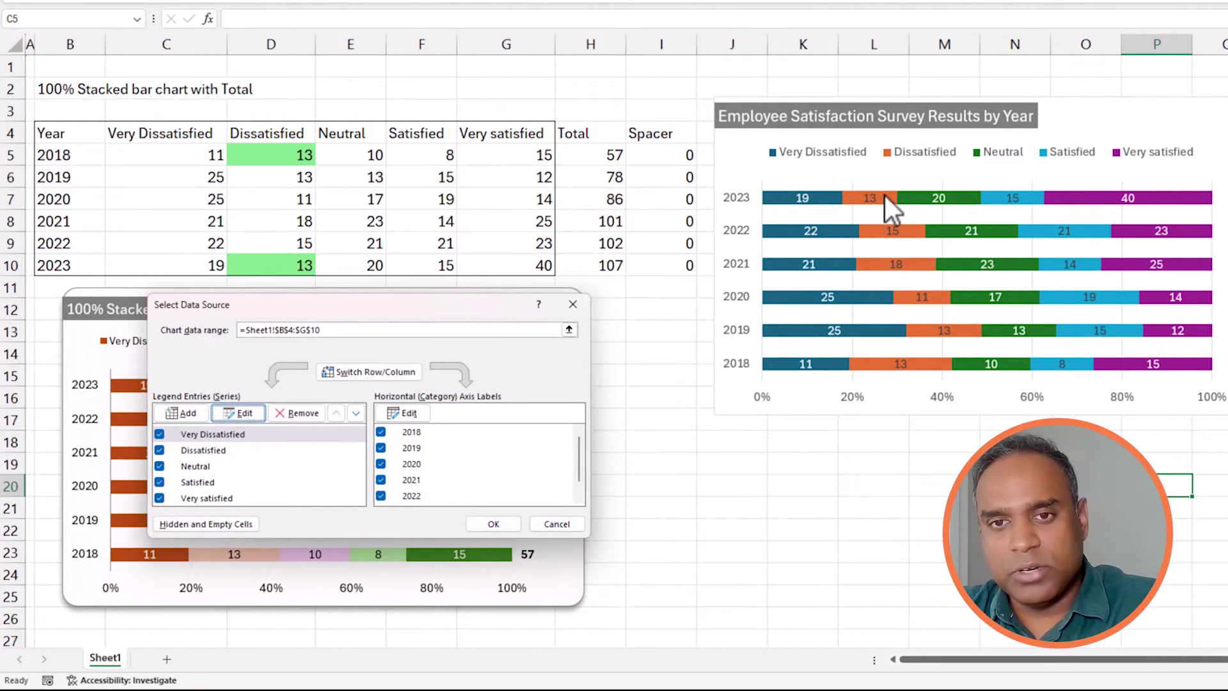
# Review the Dissatisfied, Neutral, Satisfied and Very satisfied series entries
pyautogui.click(211, 450)
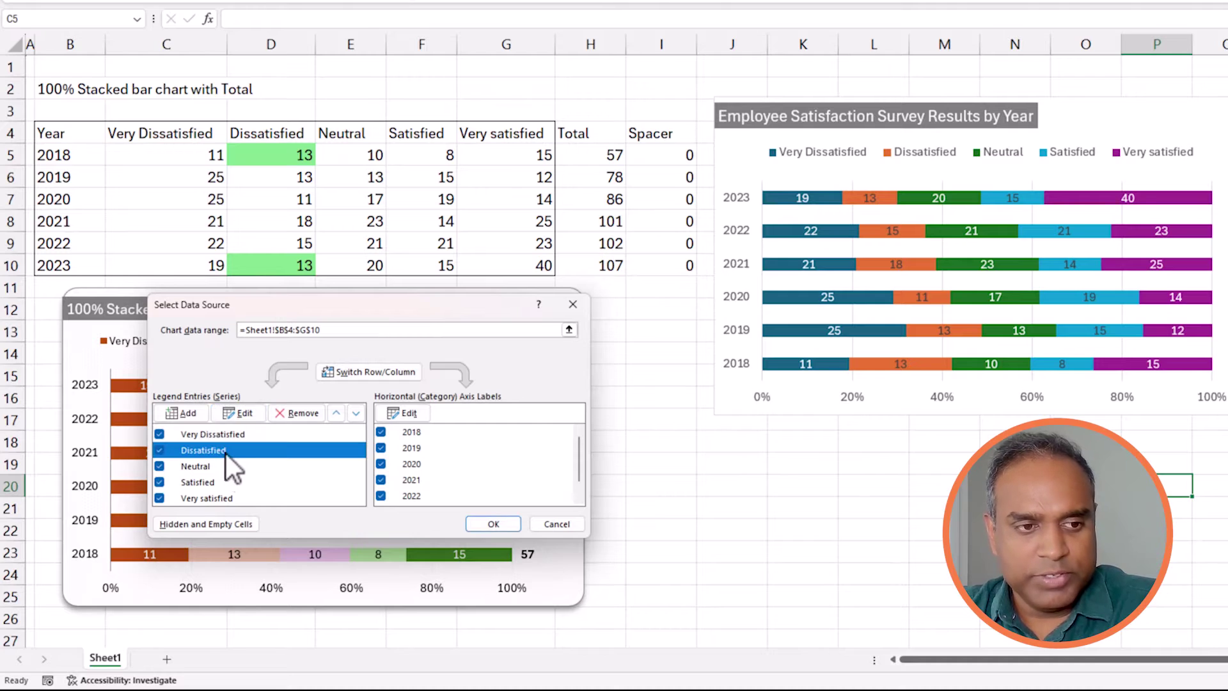
pyautogui.click(221, 466)
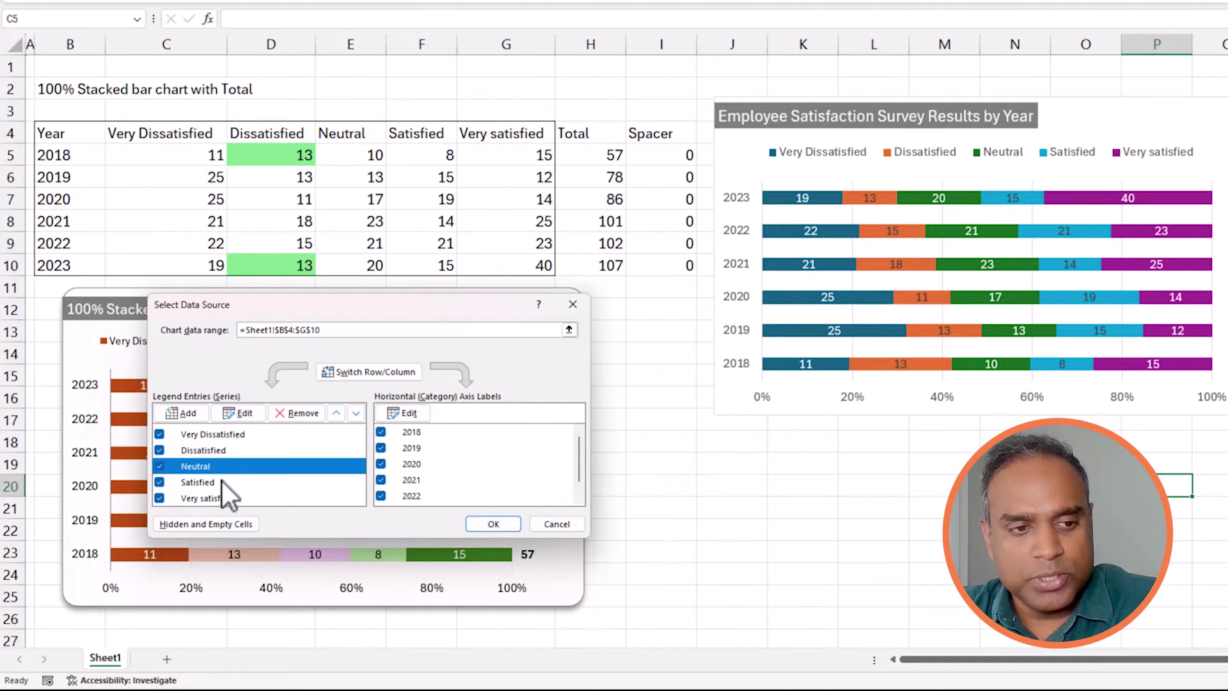
pyautogui.click(221, 482)
pyautogui.click(230, 498)
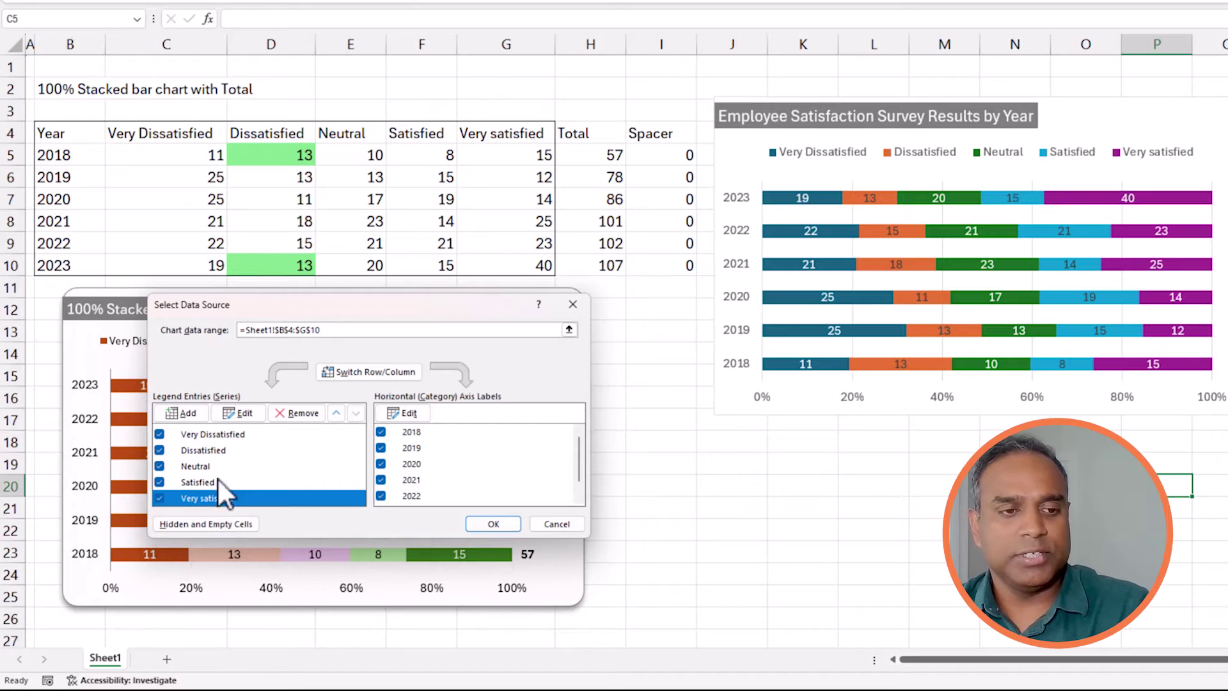
# Add a Total series with values taken from I5:I10
pyautogui.click(197, 416)
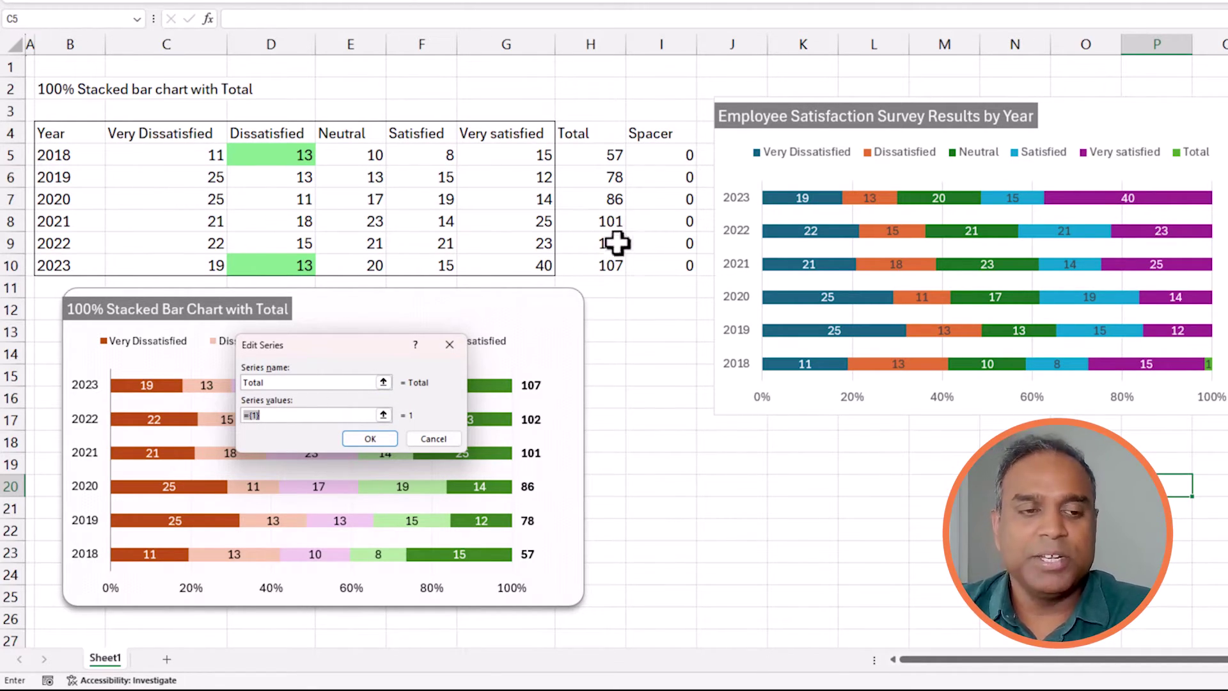
pyautogui.click(662, 155)
pyautogui.moveTo(662, 154); pyautogui.dragTo(668, 263)
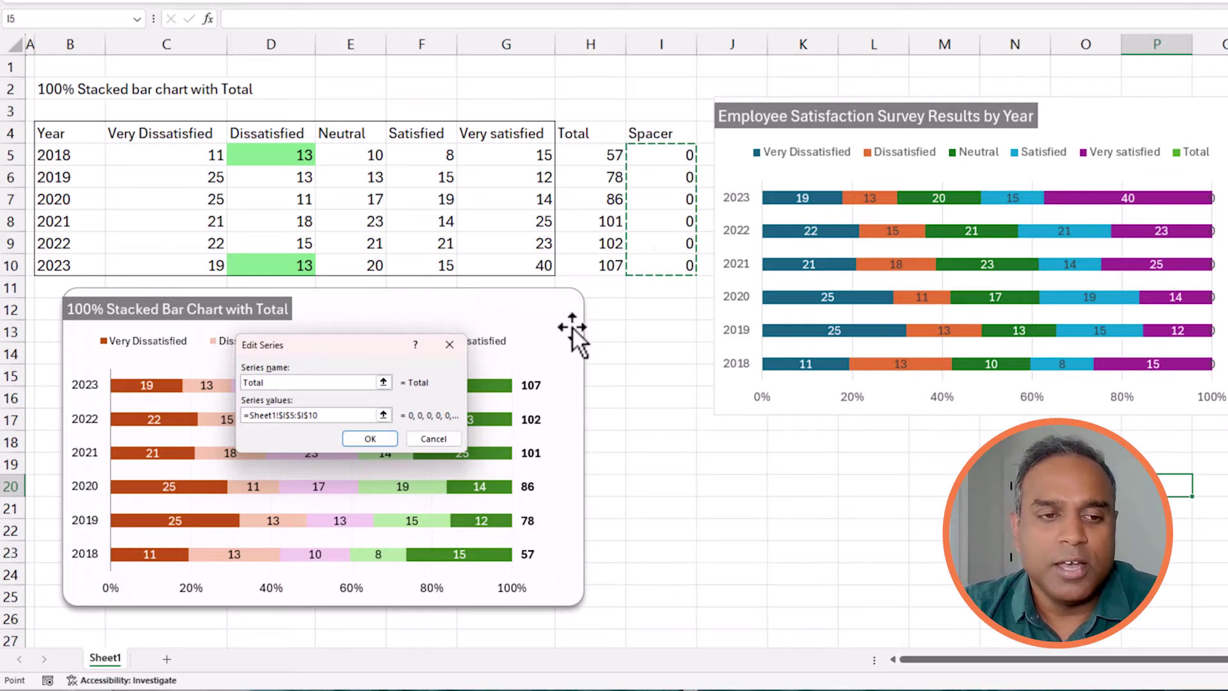
pyautogui.click(369, 439)
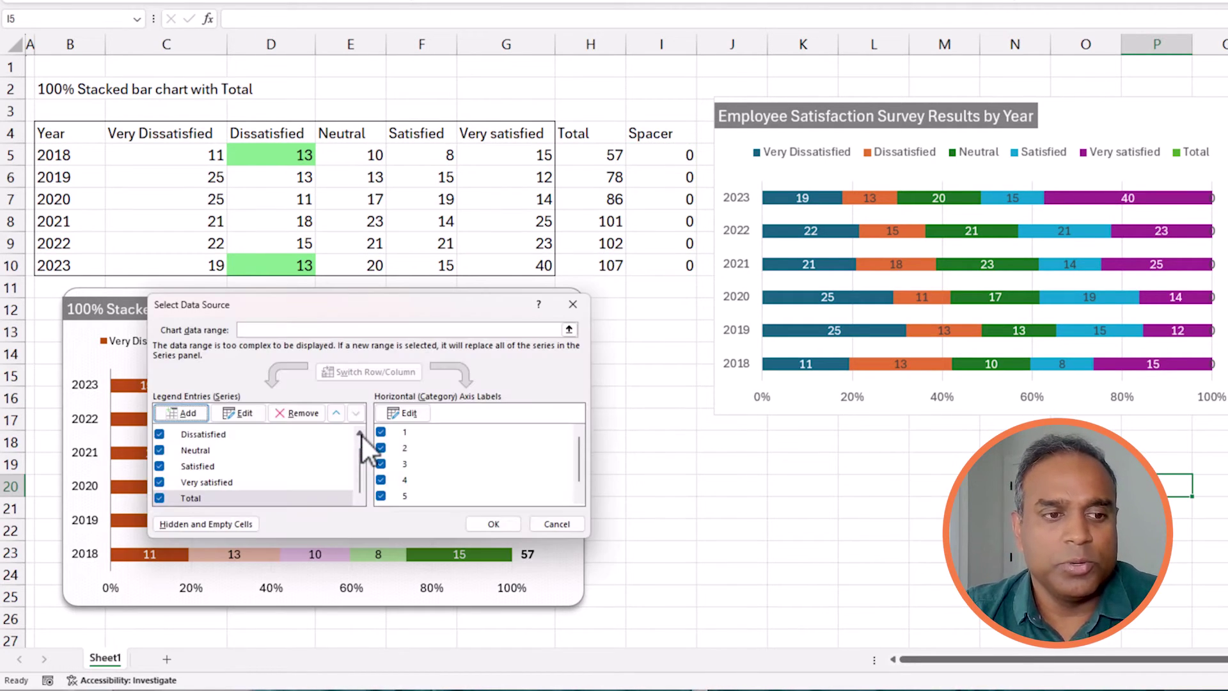
# Set the category axis labels to the years in B5:B10
pyautogui.click(403, 413)
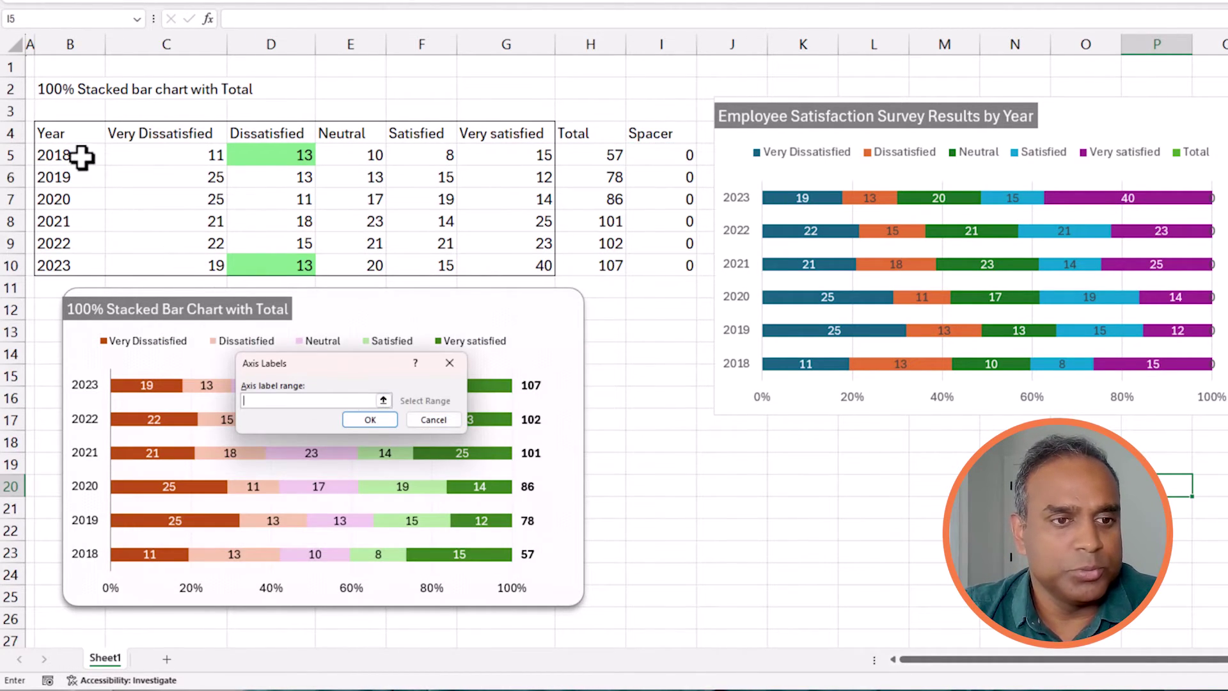
pyautogui.moveTo(70, 155); pyautogui.dragTo(69, 265)
pyautogui.click(377, 419)
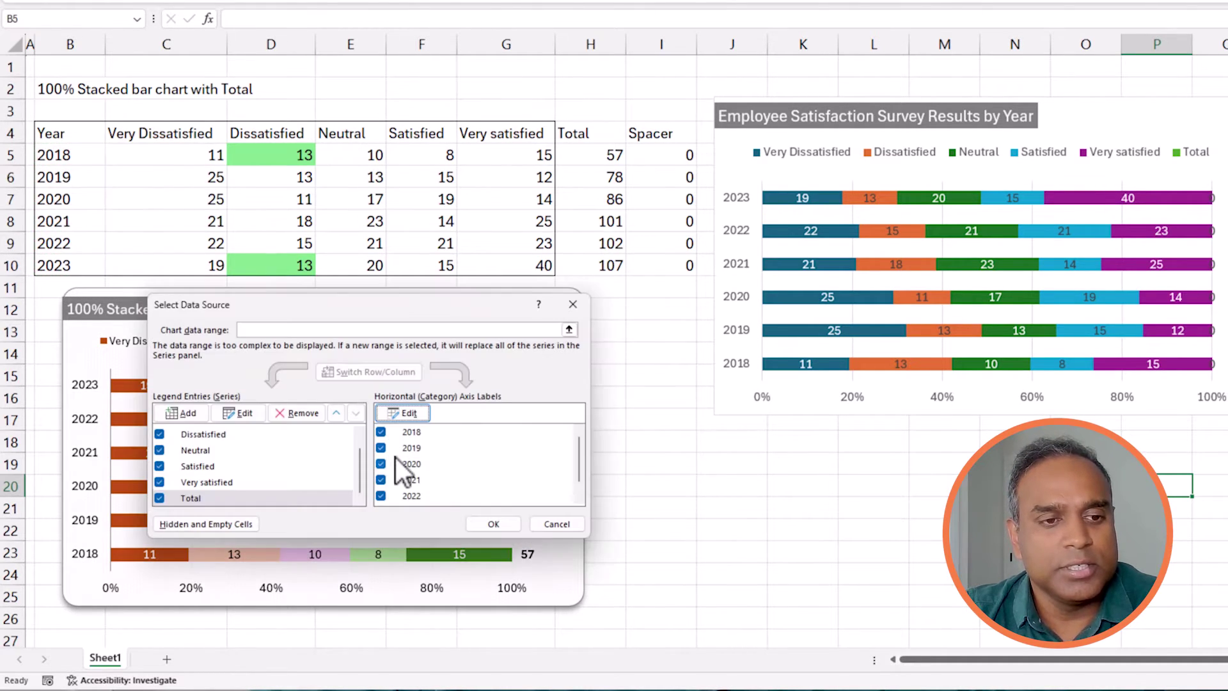
# Review the series entries and apply the updated chart data
pyautogui.click(280, 484)
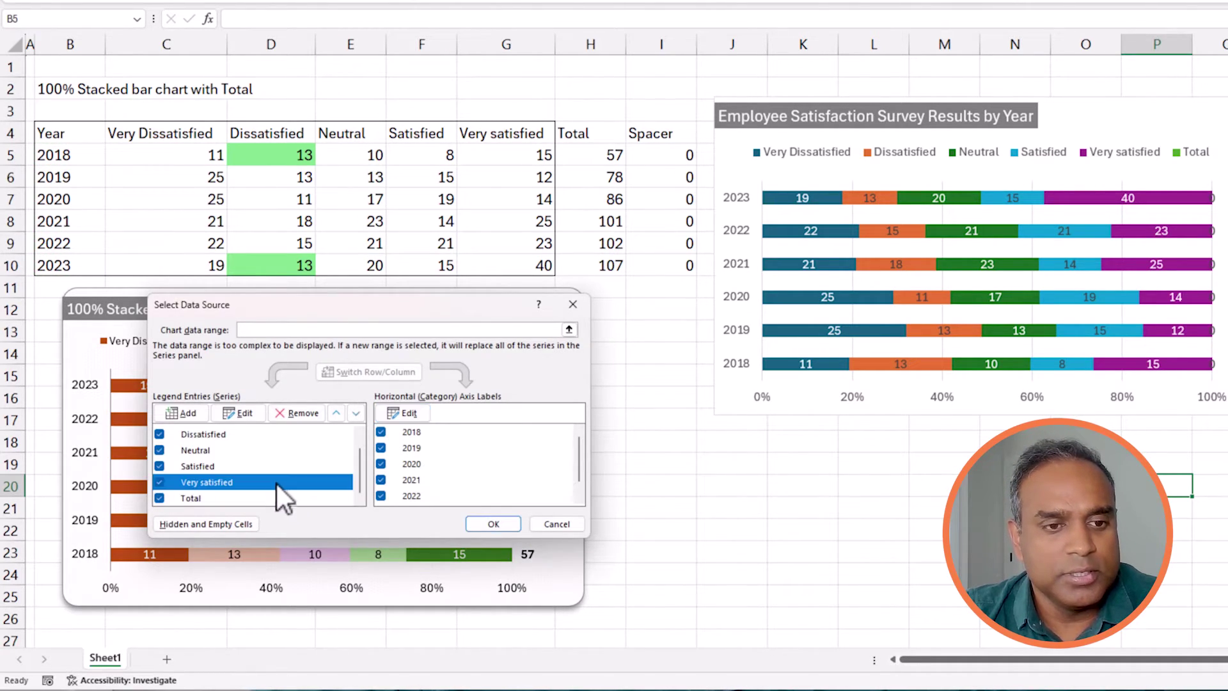
pyautogui.click(254, 467)
pyautogui.click(238, 498)
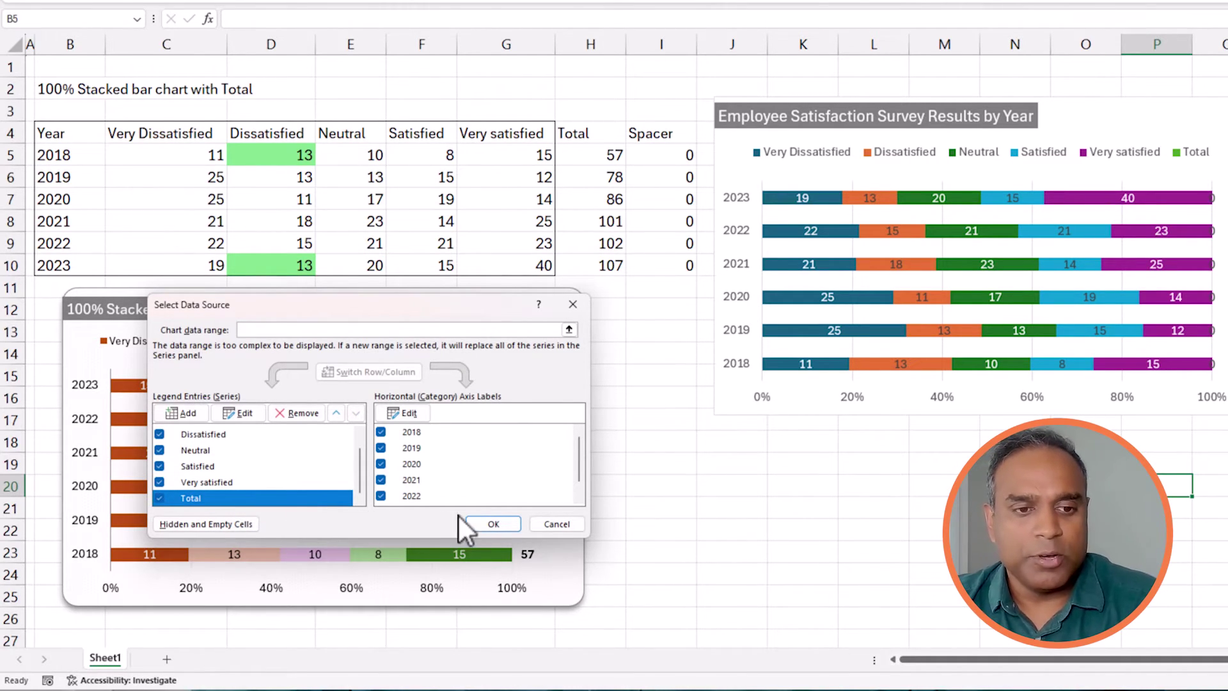
pyautogui.click(486, 524)
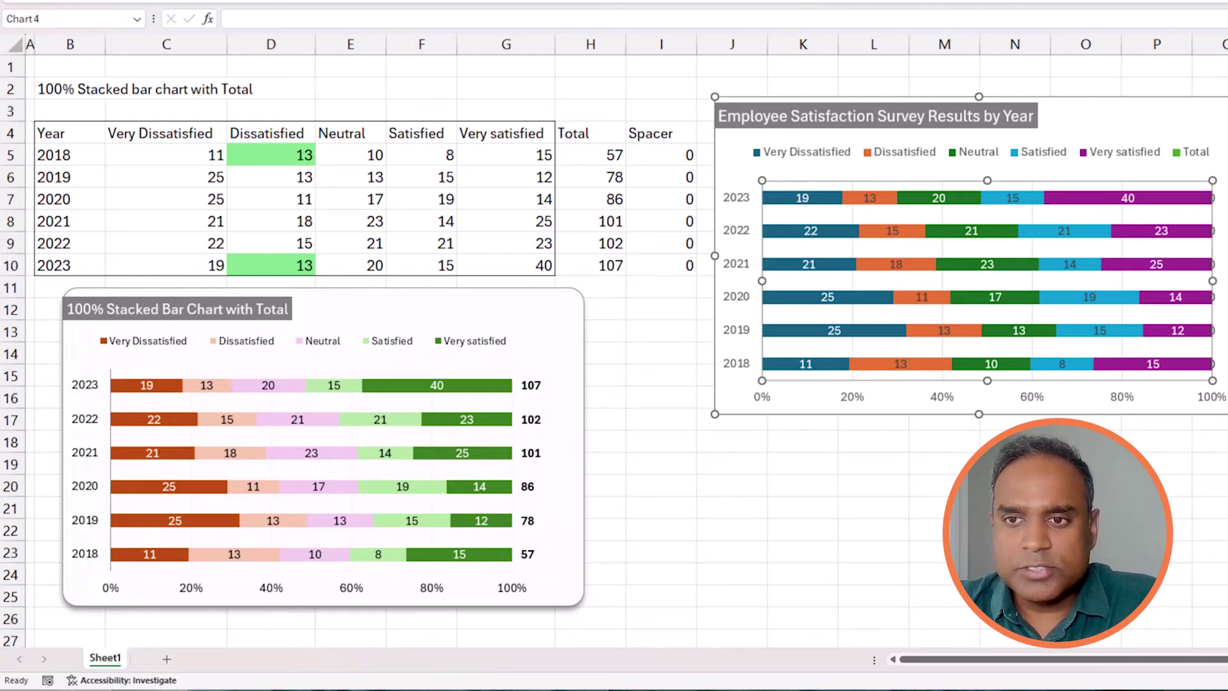
pyautogui.press('Escape')
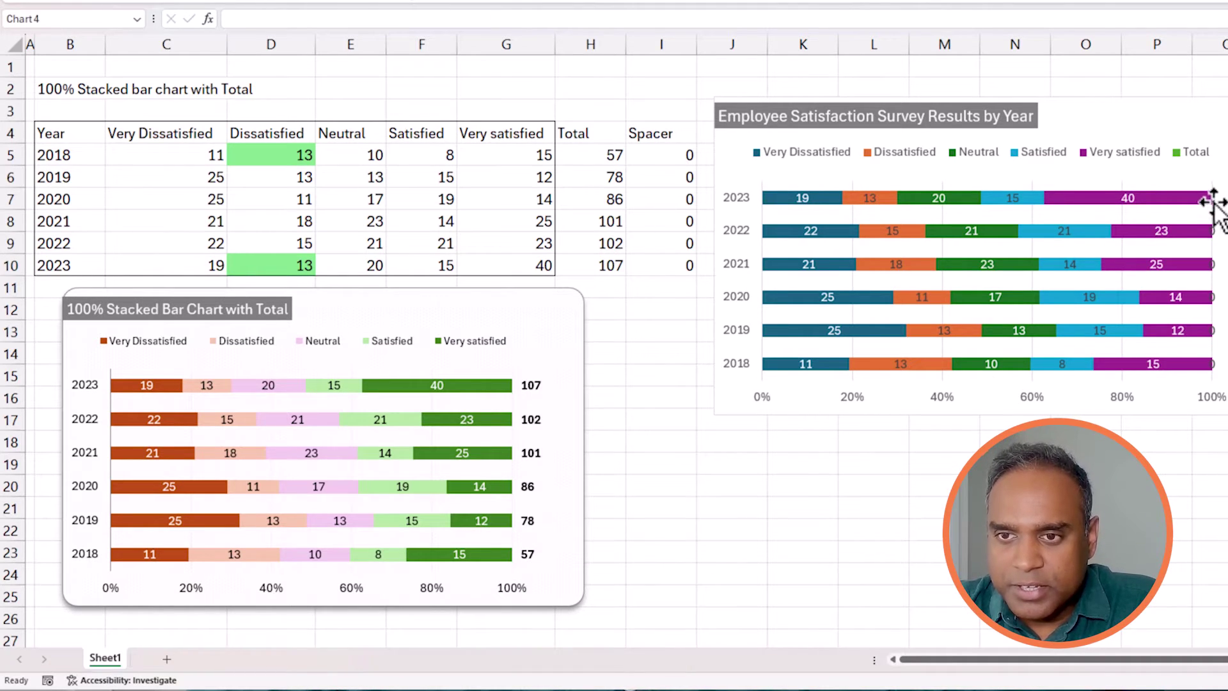
# Copy 0 from I5 down to I10 in the Spacer column, then select the Total bars
pyautogui.click(1214, 227)
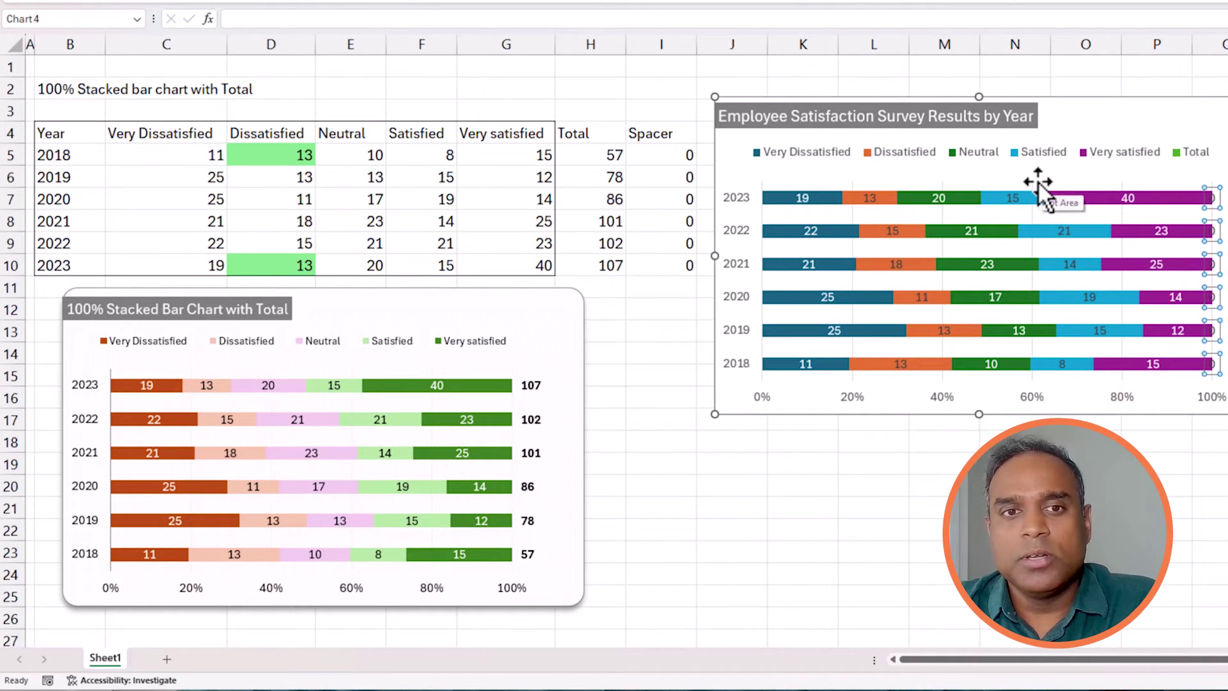
pyautogui.click(652, 154)
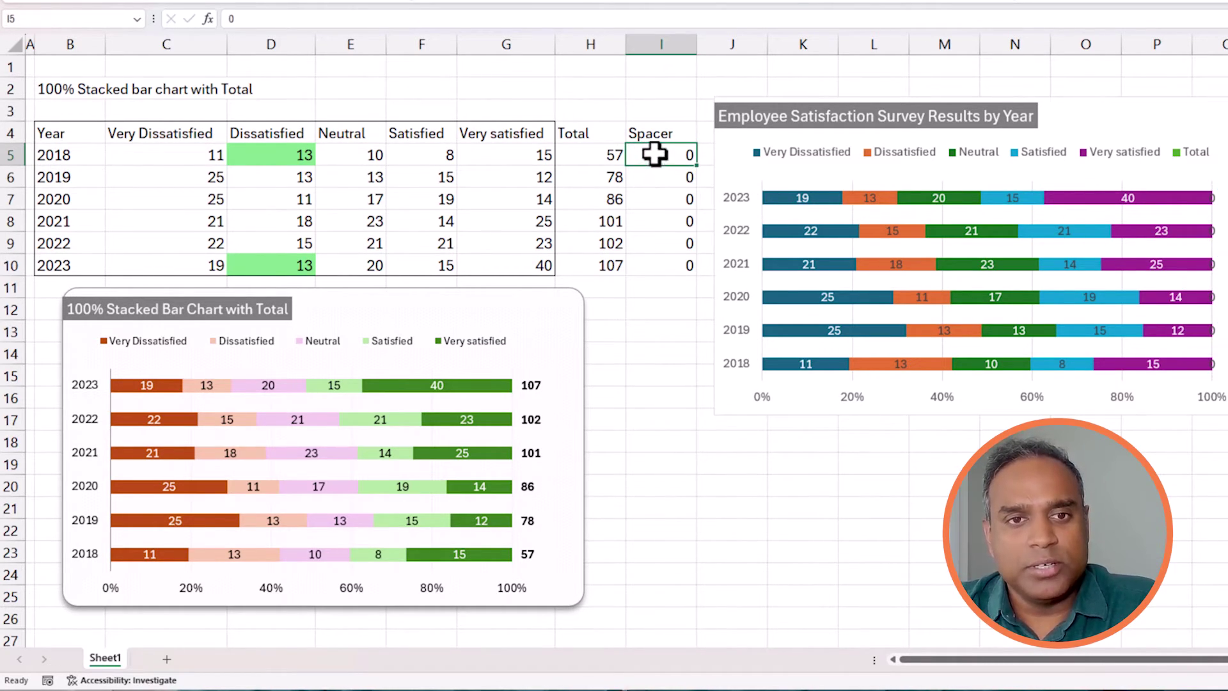
pyautogui.click(657, 131)
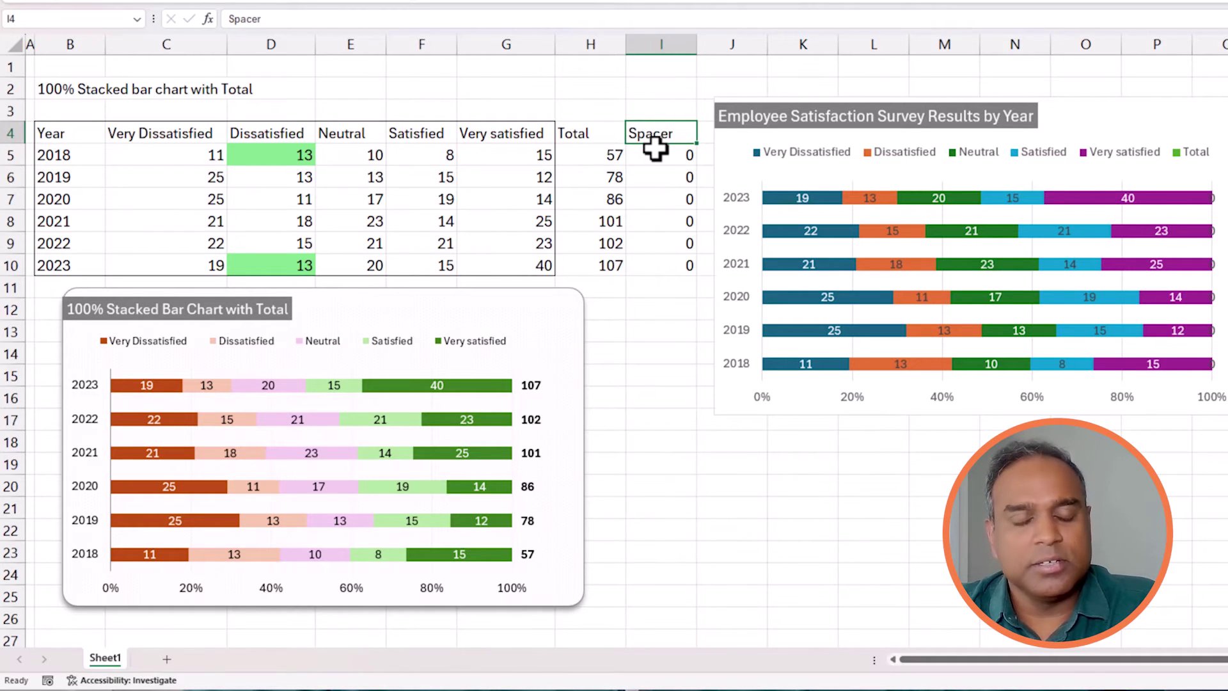
pyautogui.click(658, 156)
pyautogui.press('Down')
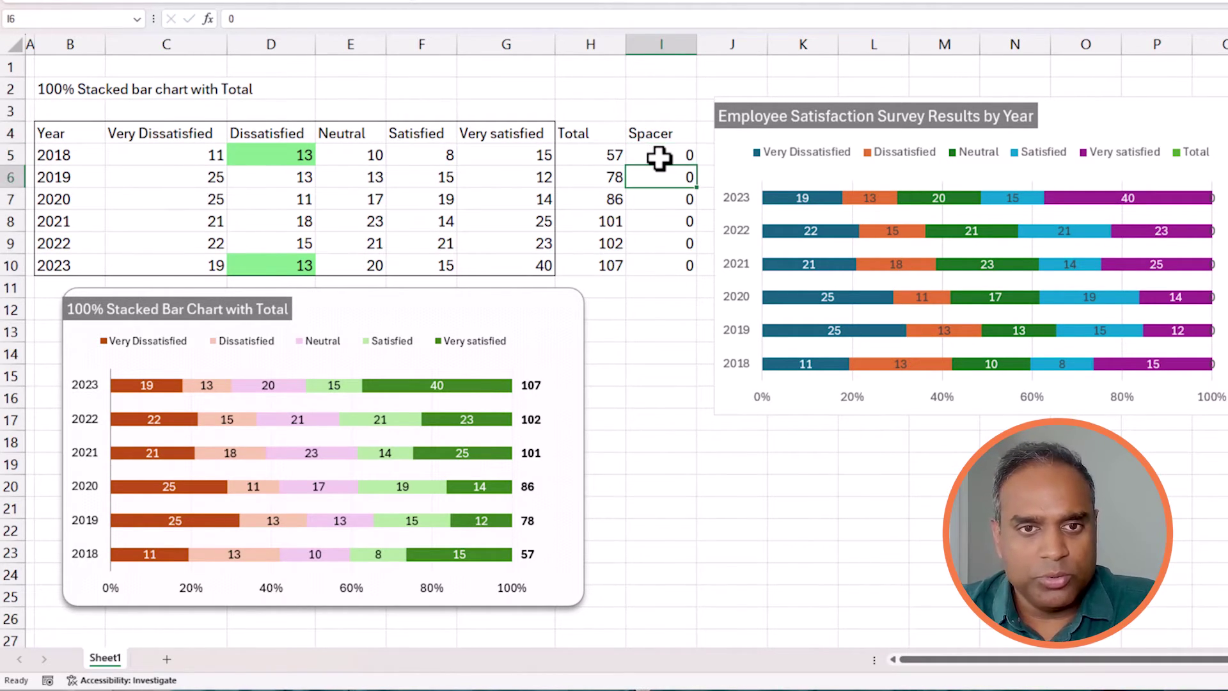
pyautogui.click(659, 156)
pyautogui.moveTo(696, 166); pyautogui.dragTo(688, 272)
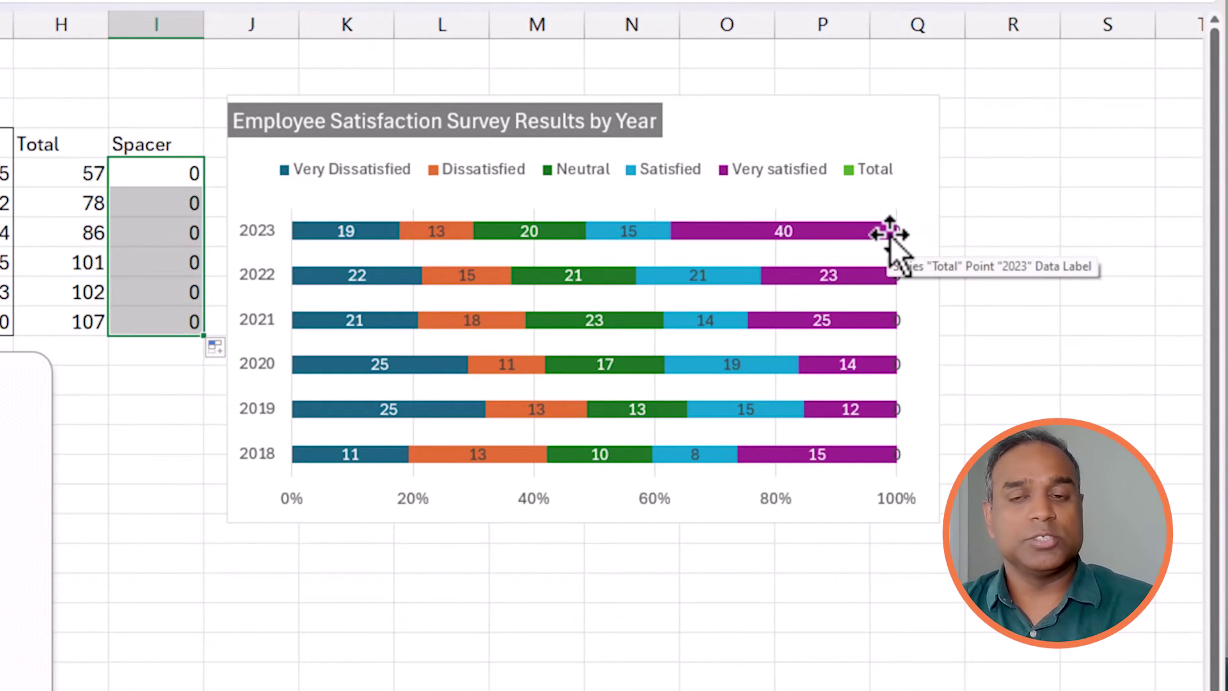
pyautogui.click(177, 174)
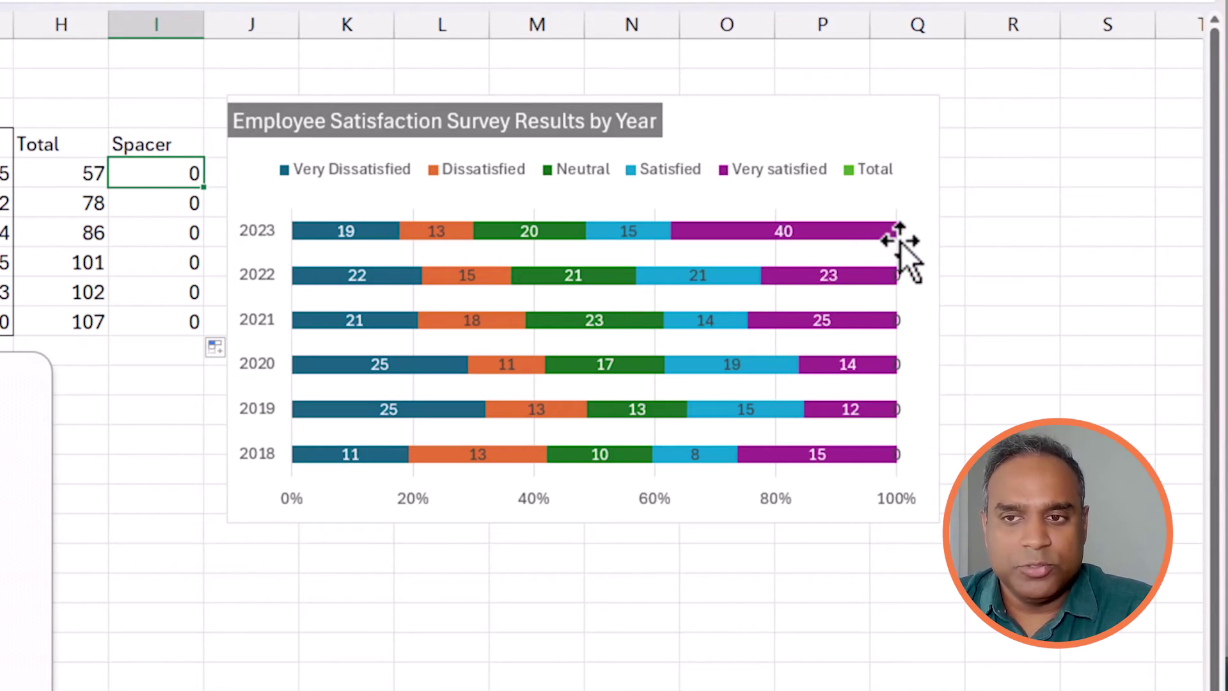
pyautogui.click(902, 243)
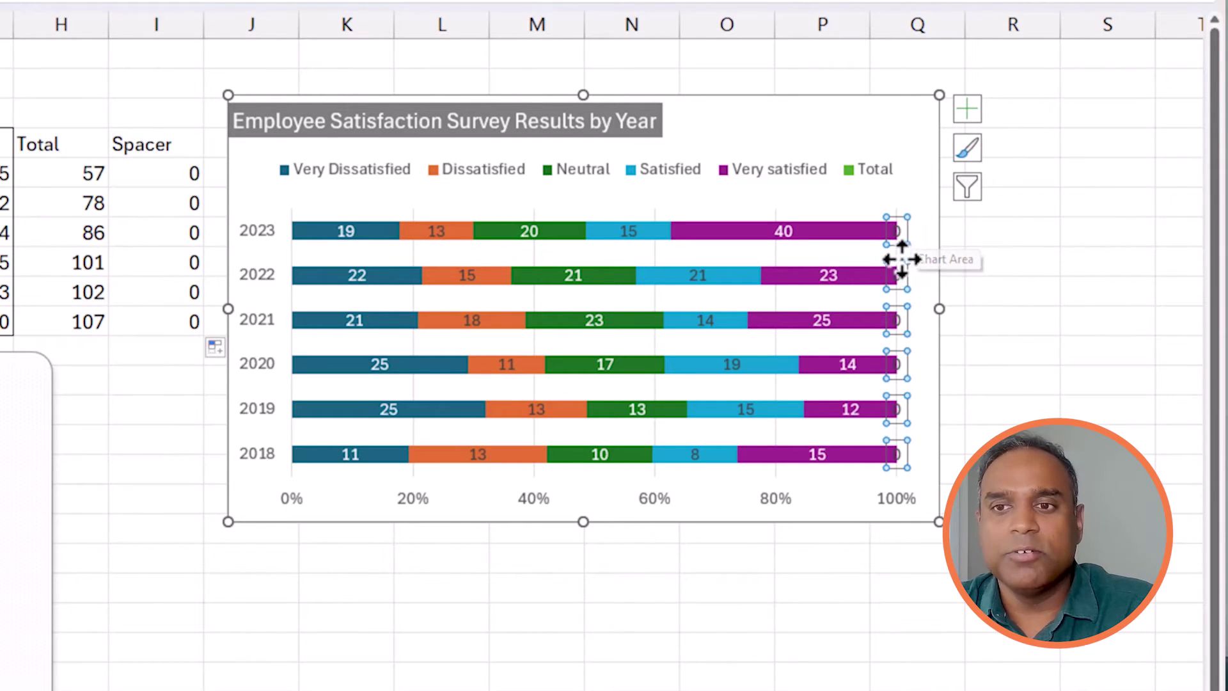
# Open the data label formatting for the Total series
pyautogui.rightClick(900, 243)
pyautogui.click(995, 498)
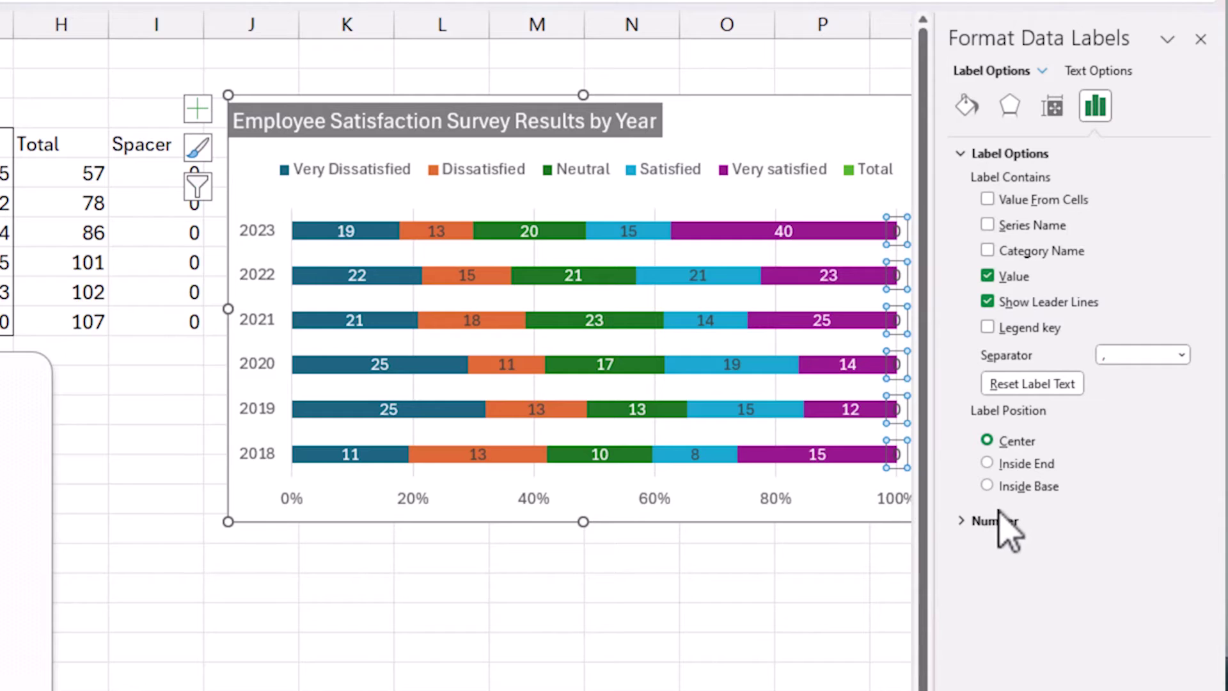
pyautogui.click(1044, 71)
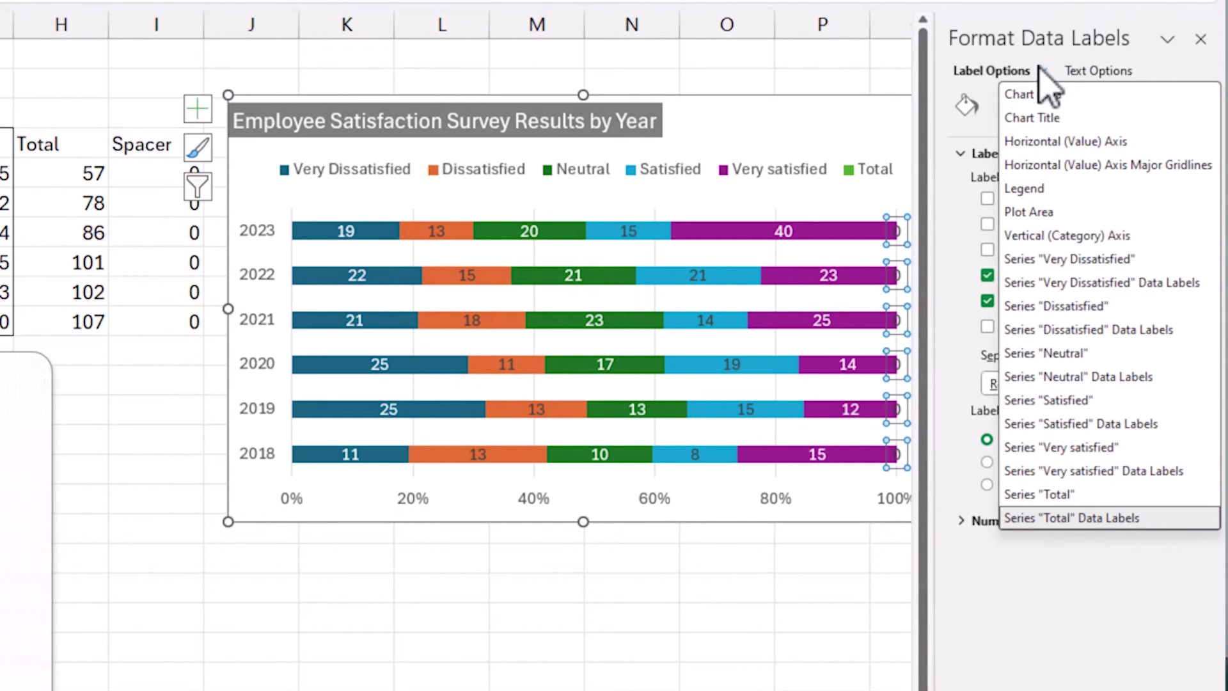
pyautogui.click(1048, 518)
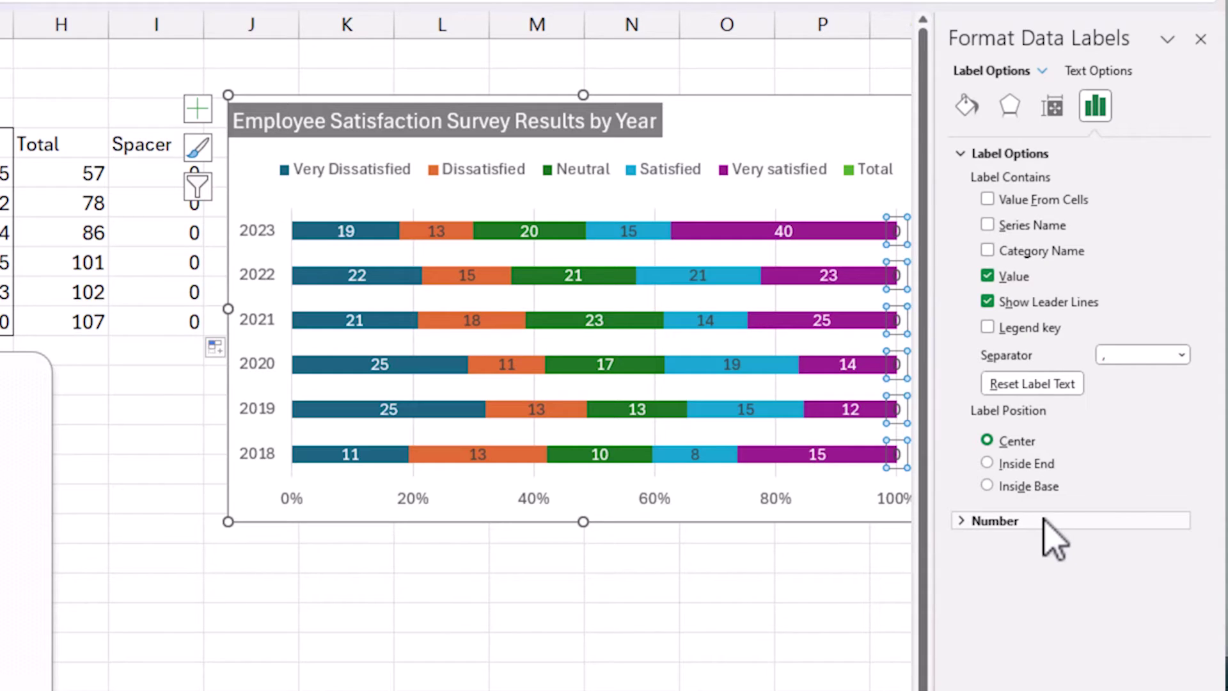
# Make the Total labels show values from H5:H10, positioned Inside Base beyond the bars
pyautogui.click(988, 277)
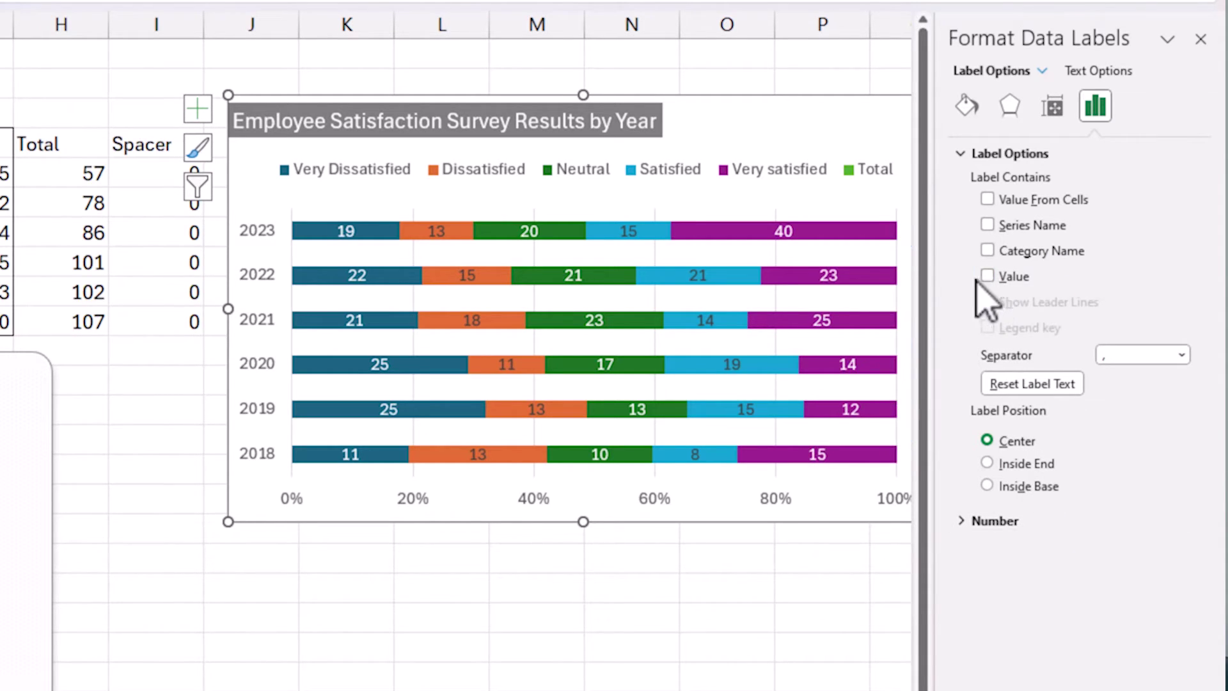
pyautogui.click(988, 200)
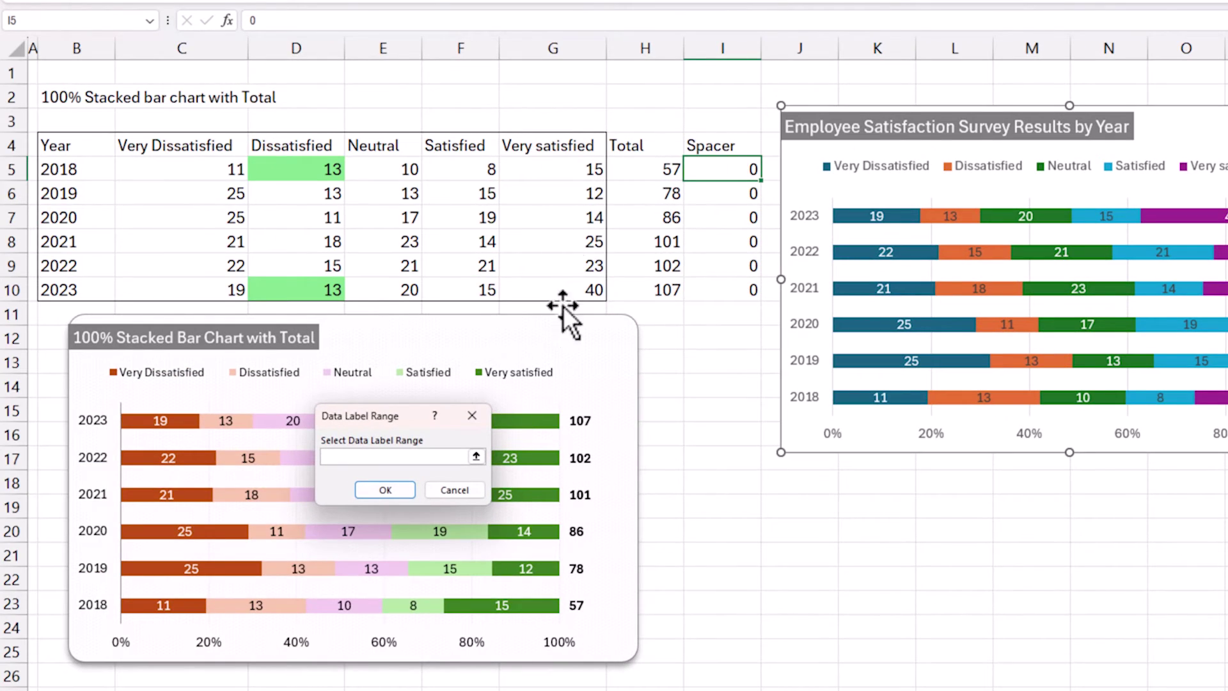
pyautogui.moveTo(636, 176); pyautogui.dragTo(641, 282)
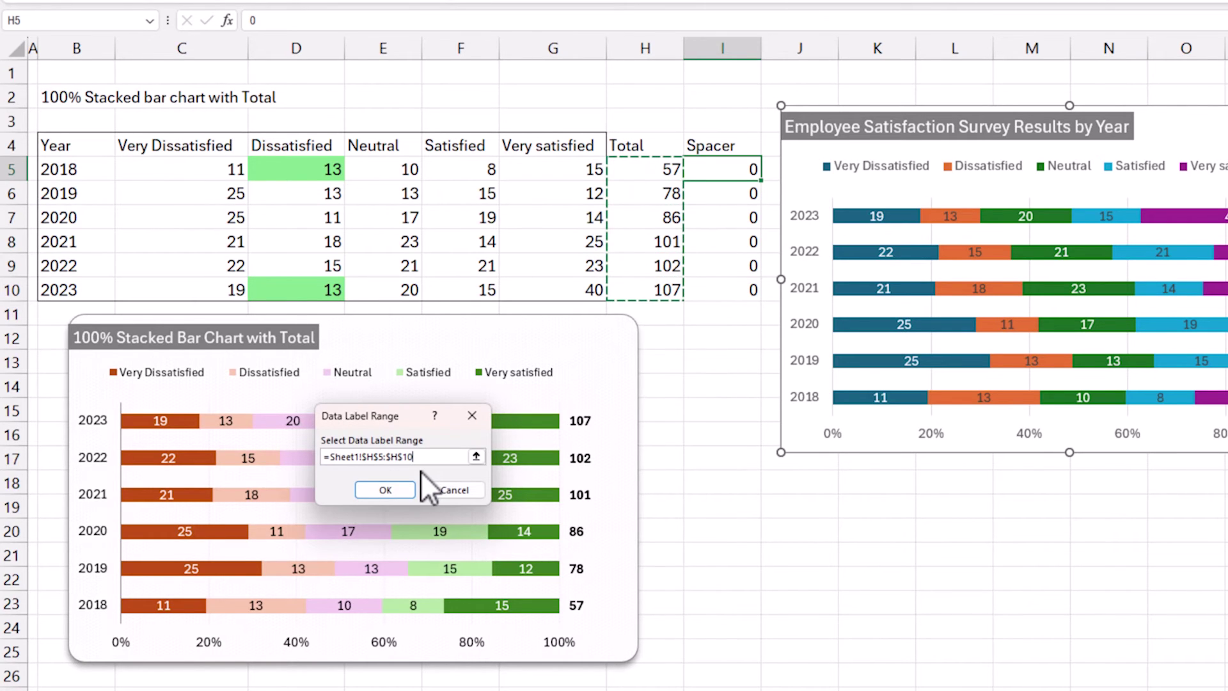
pyautogui.click(390, 489)
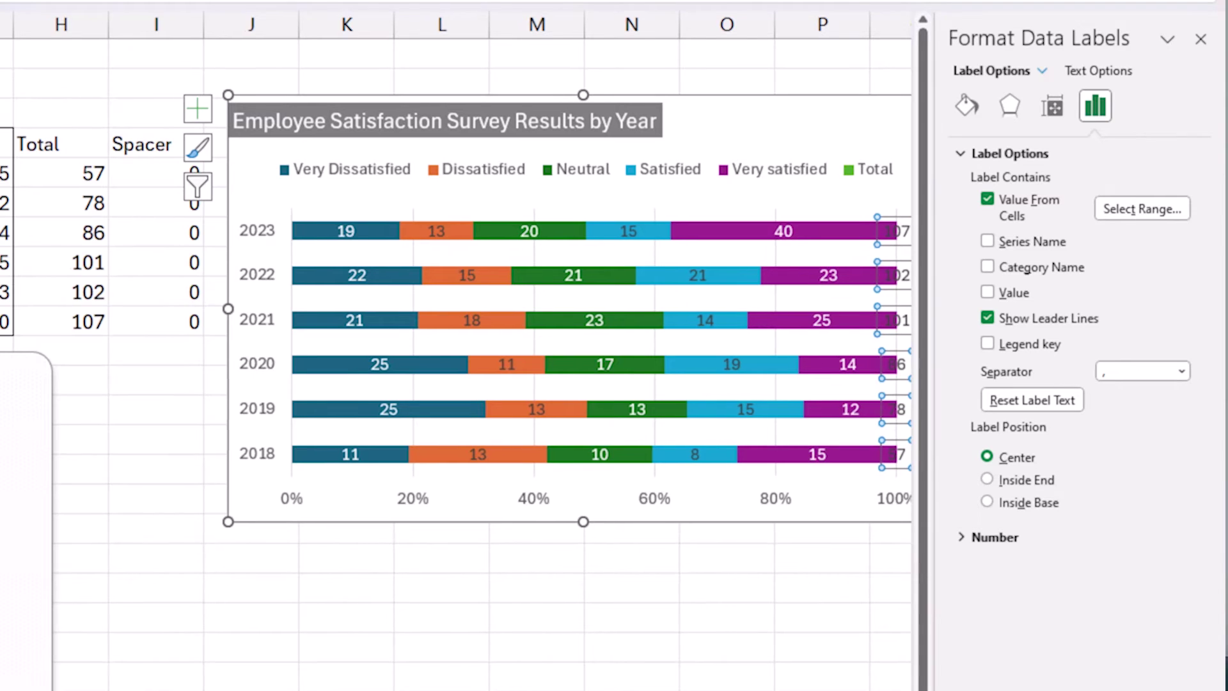
pyautogui.hscroll(2, 448, 351)
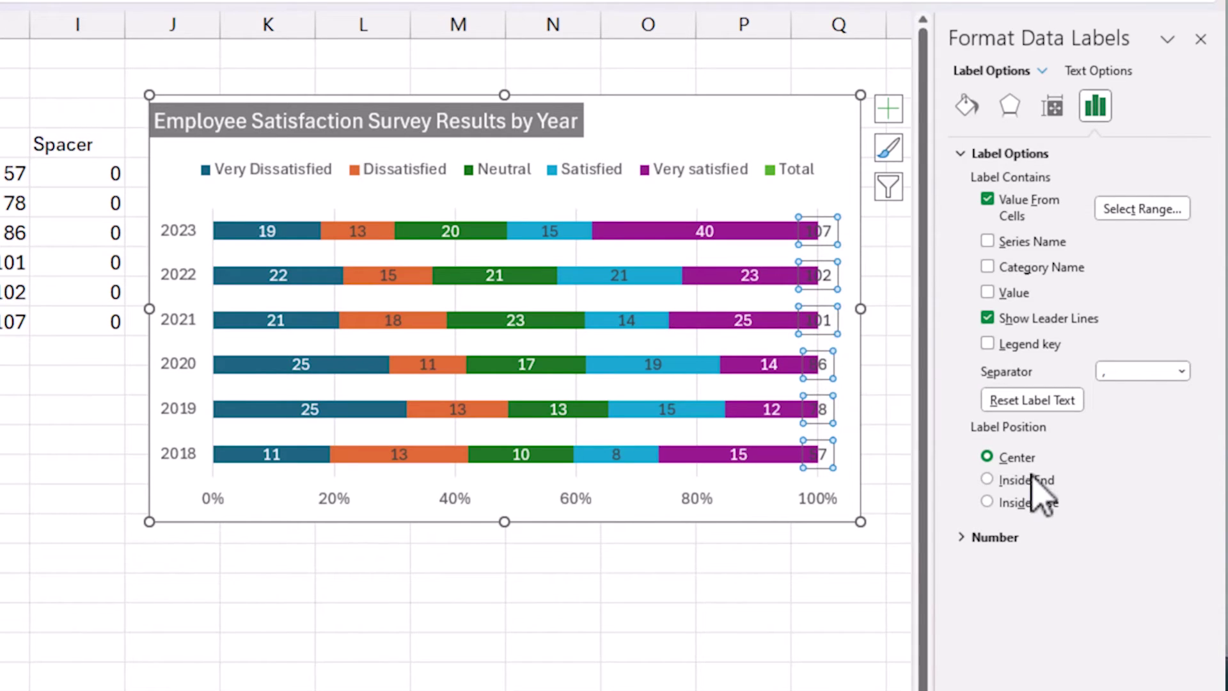
pyautogui.click(1022, 504)
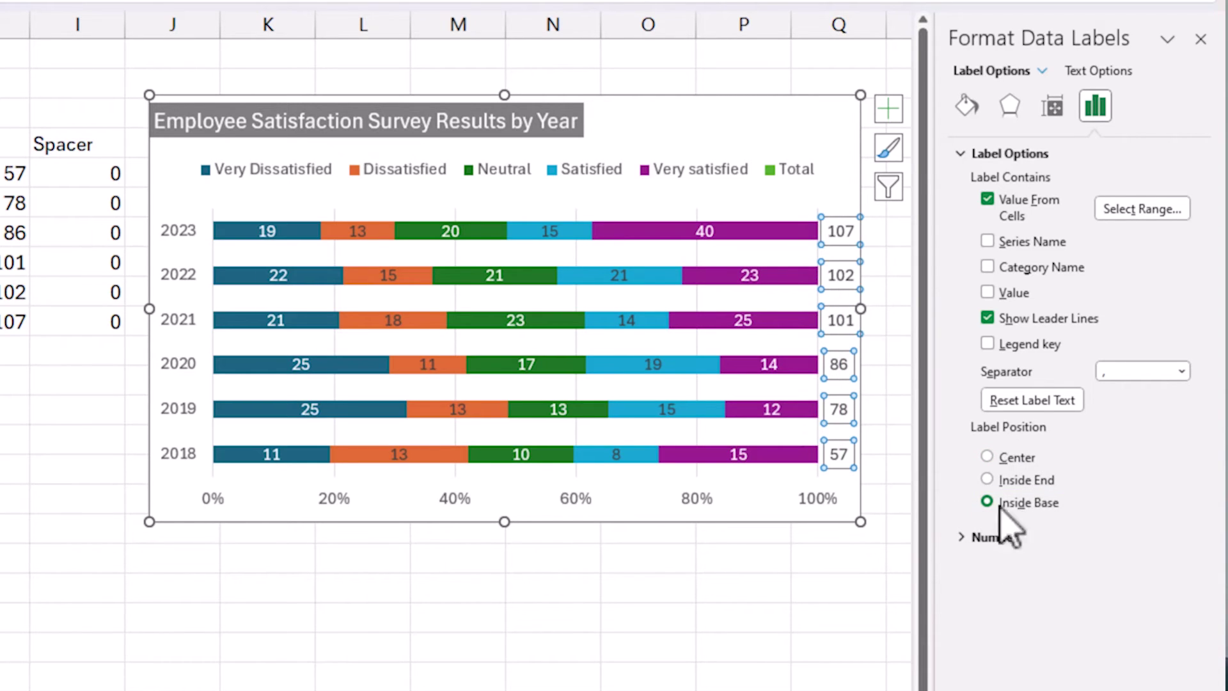
pyautogui.click(853, 582)
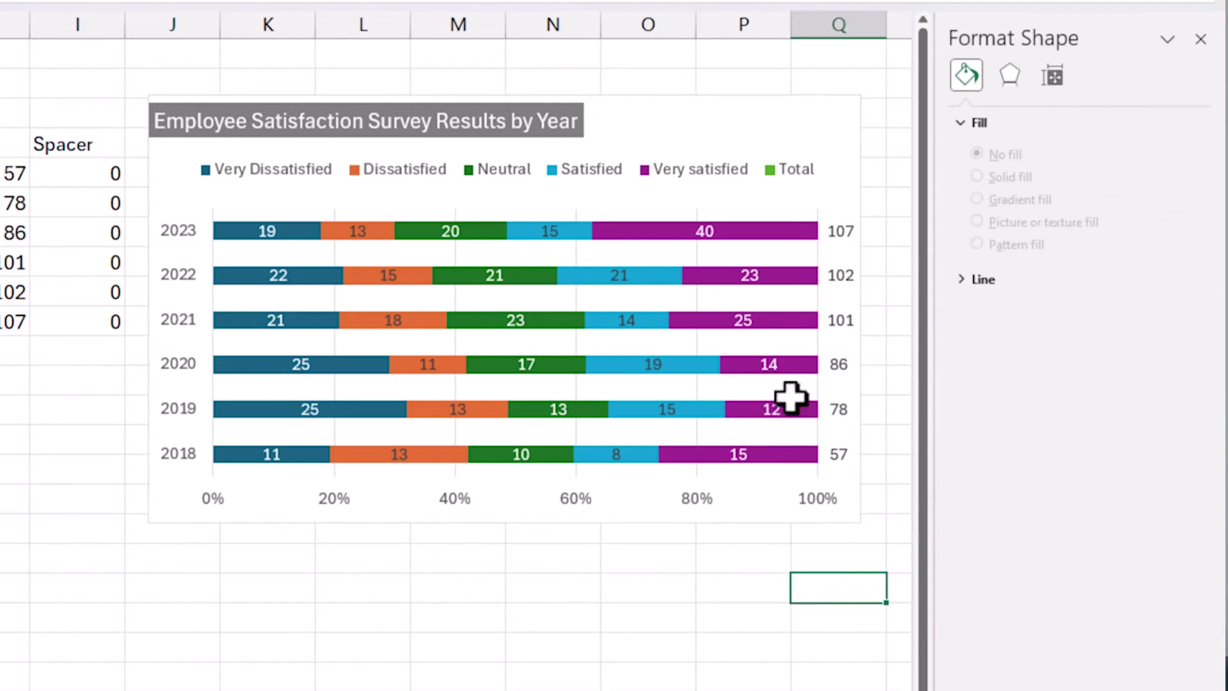
# Format the yearly total labels (57 to 107) bold with red font colour
pyautogui.click(854, 348)
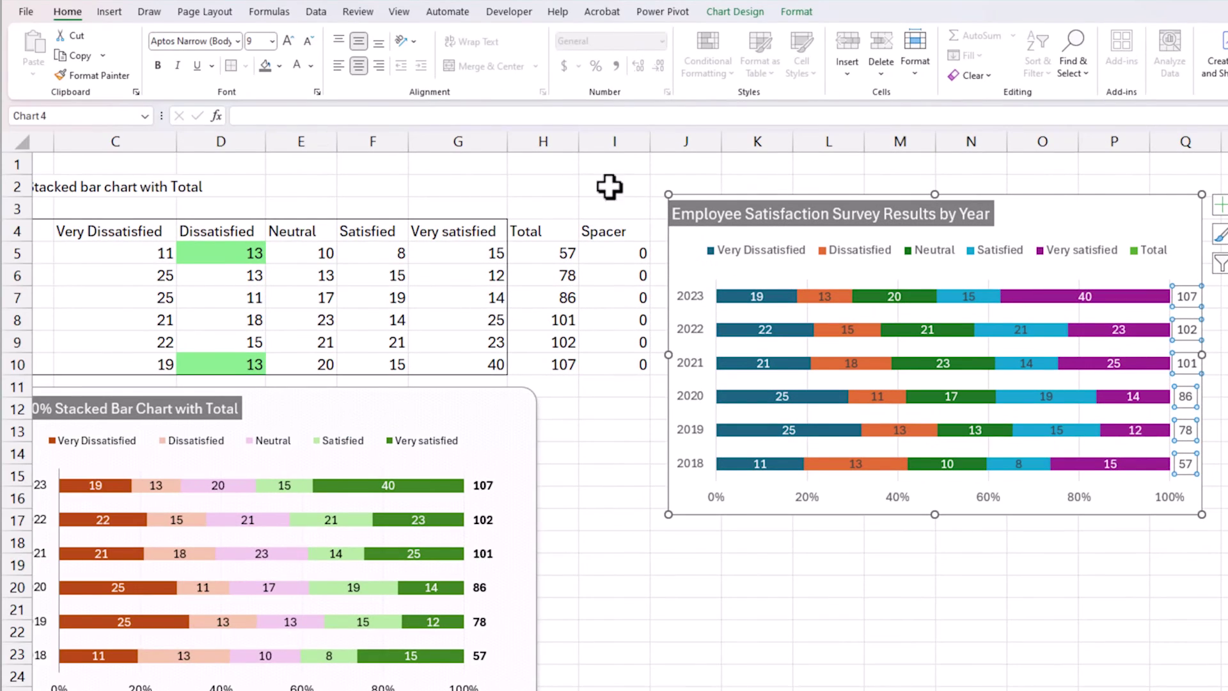
pyautogui.press('Escape')
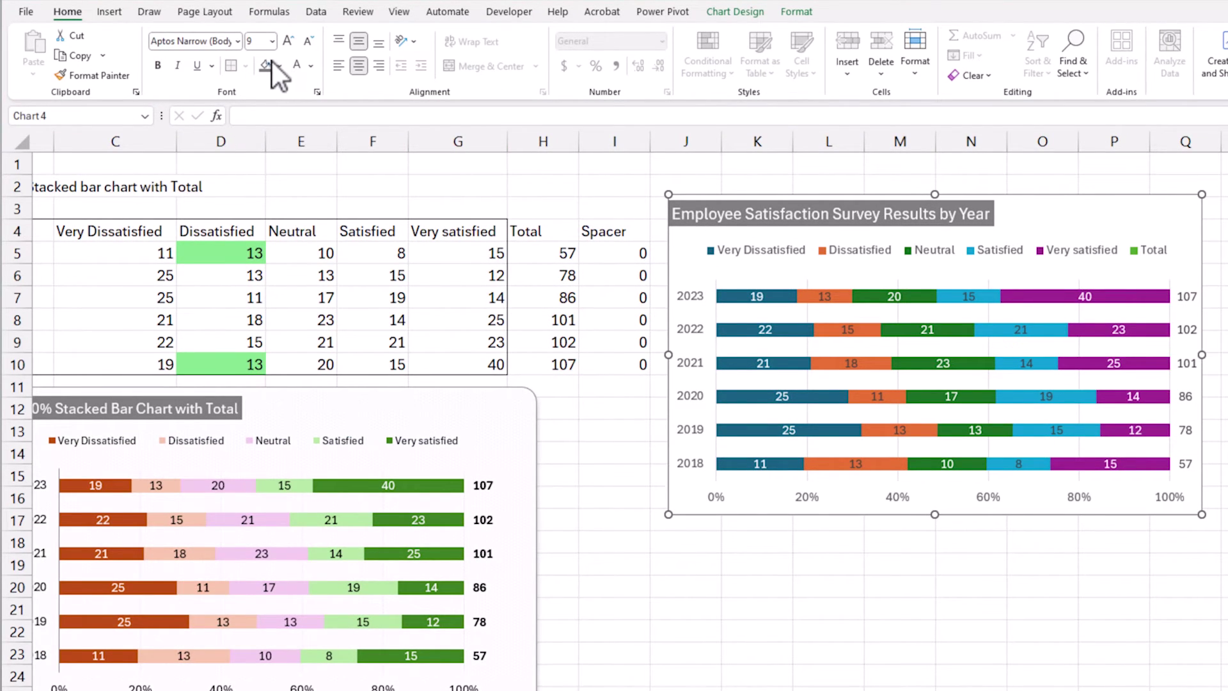
pyautogui.click(157, 65)
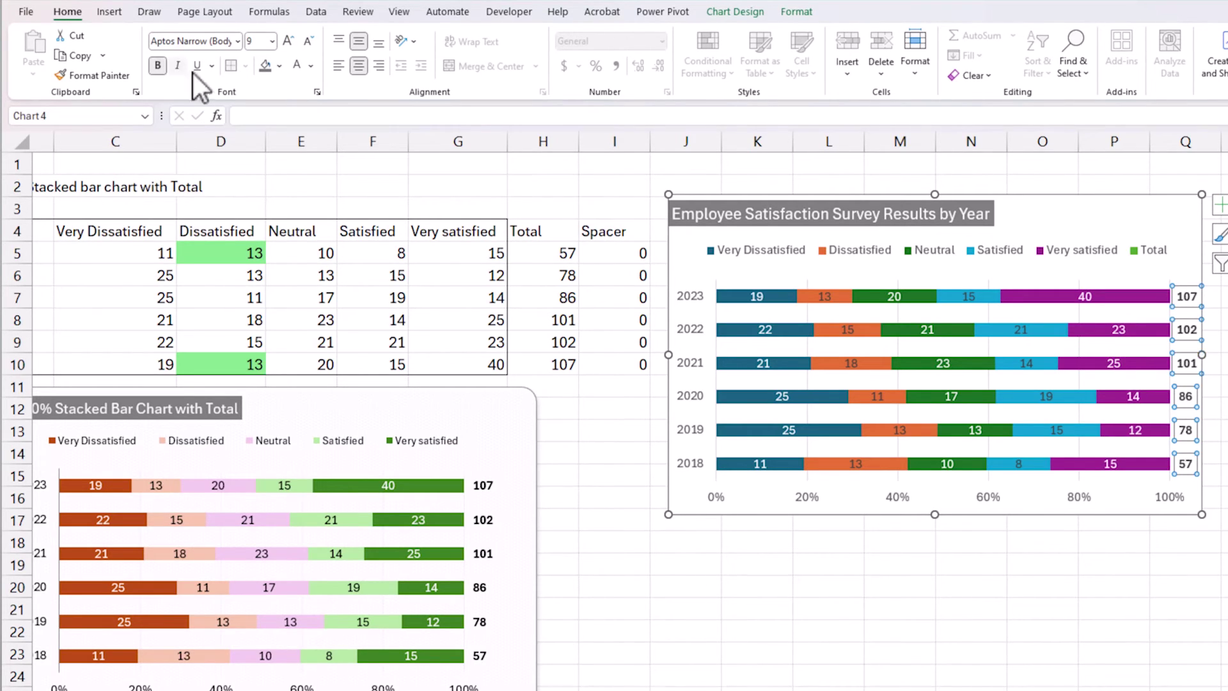
pyautogui.click(312, 64)
pyautogui.click(308, 267)
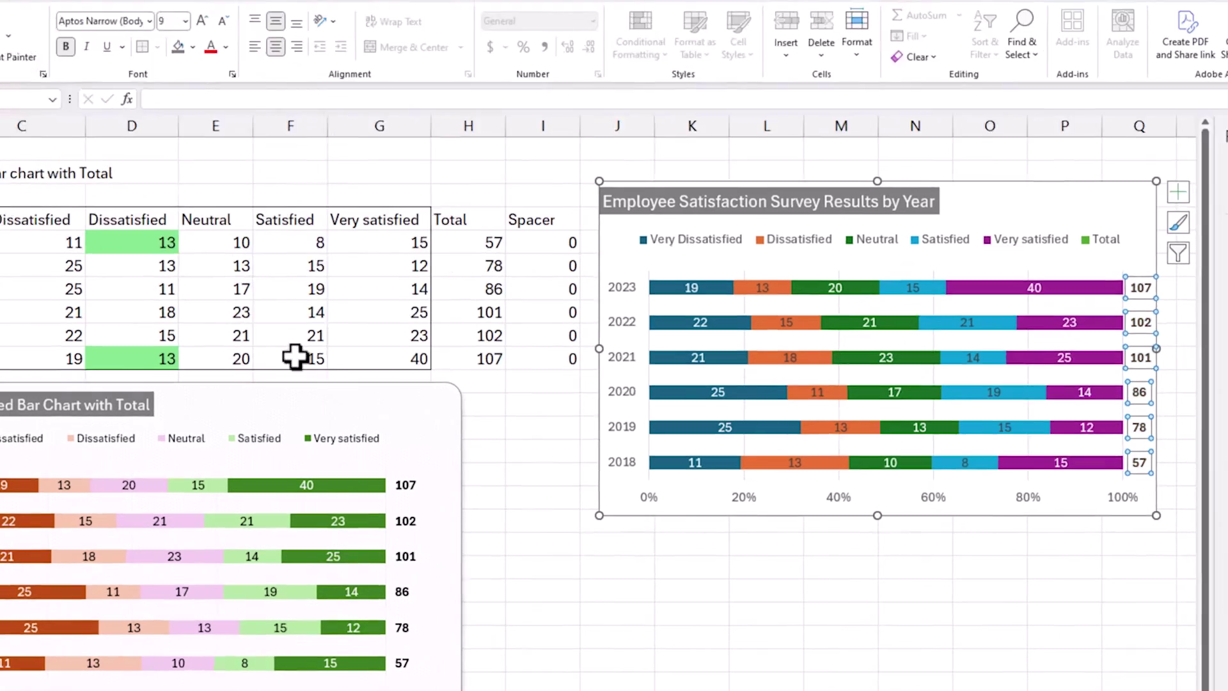
pyautogui.click(980, 588)
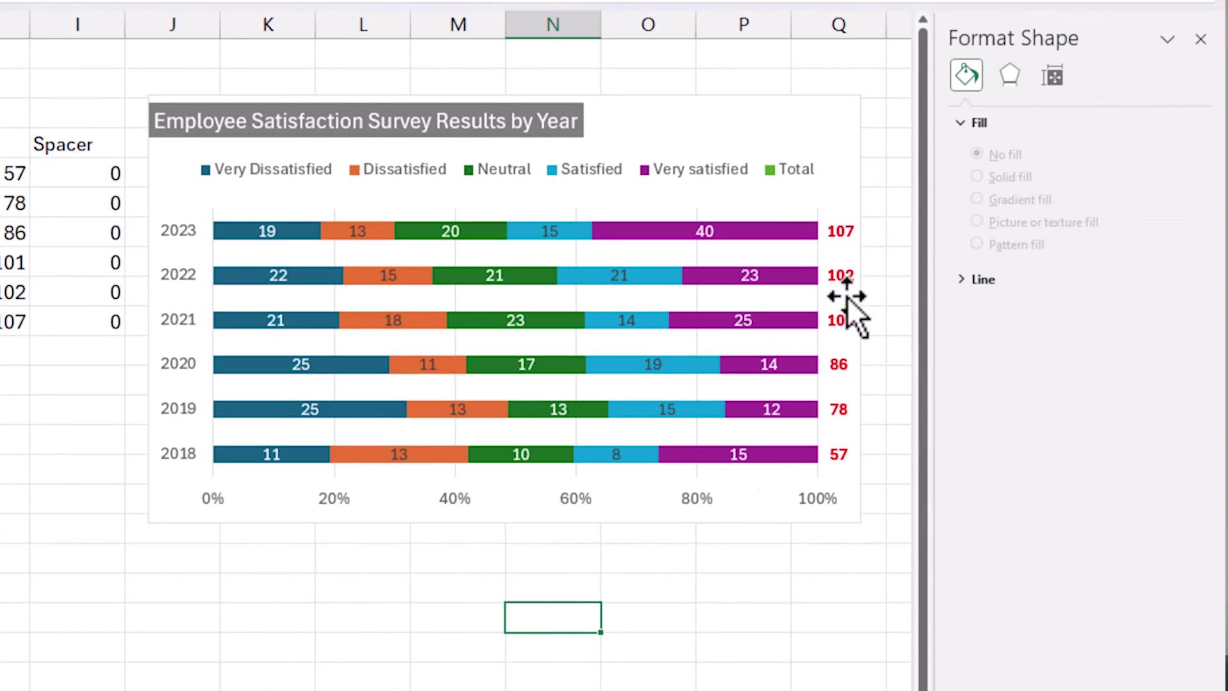
pyautogui.click(842, 278)
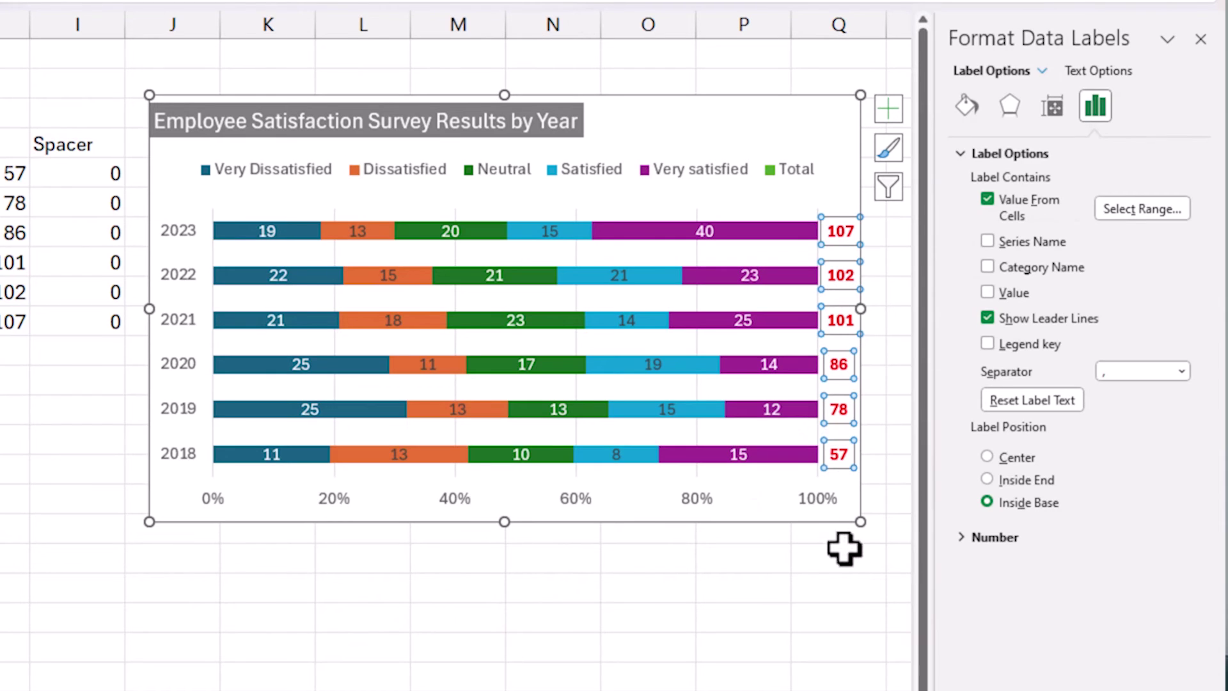
pyautogui.click(815, 587)
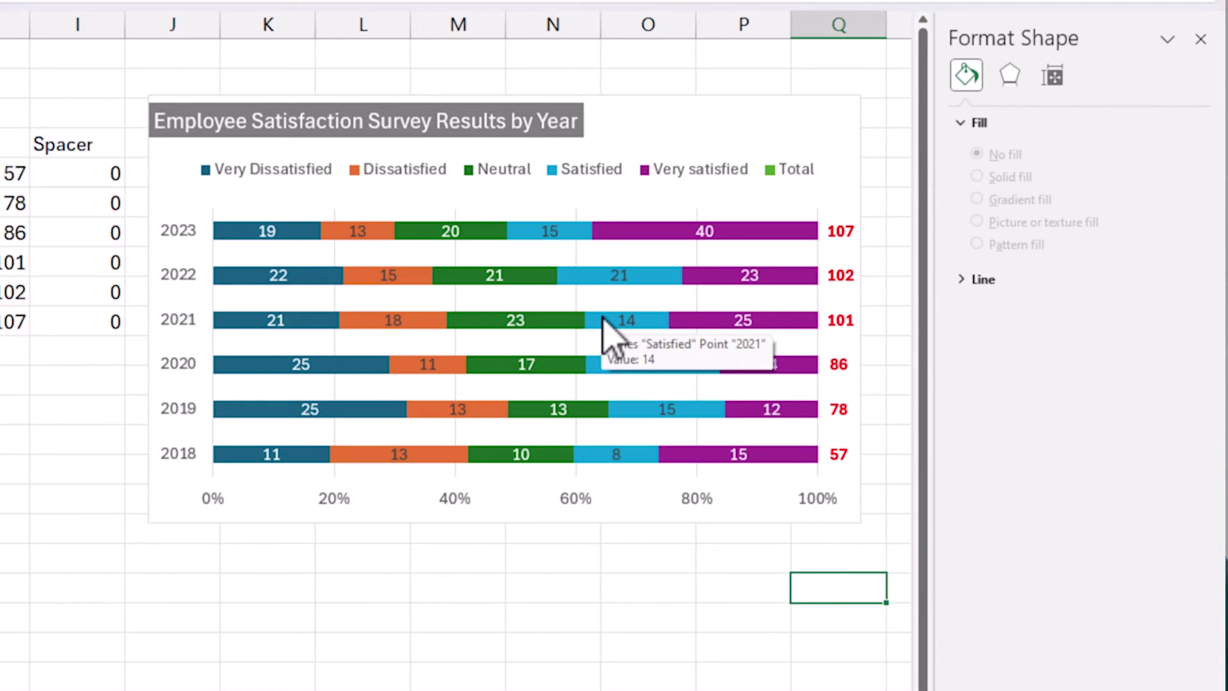
pyautogui.click(853, 232)
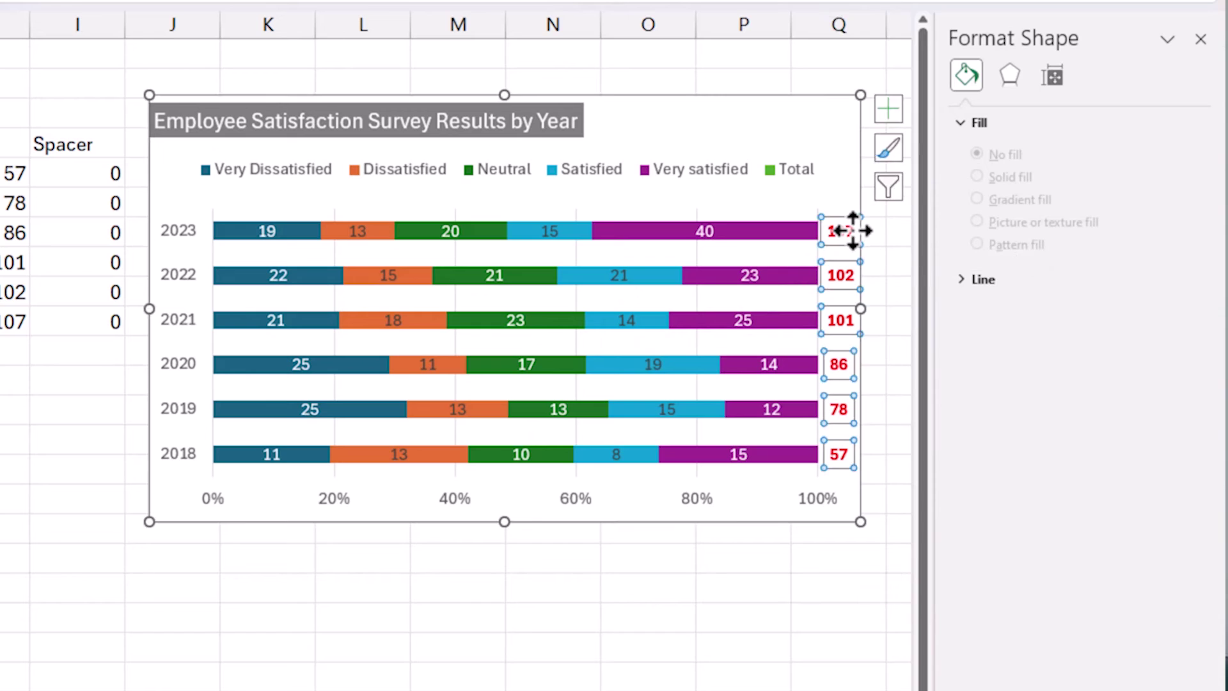
pyautogui.click(540, 216)
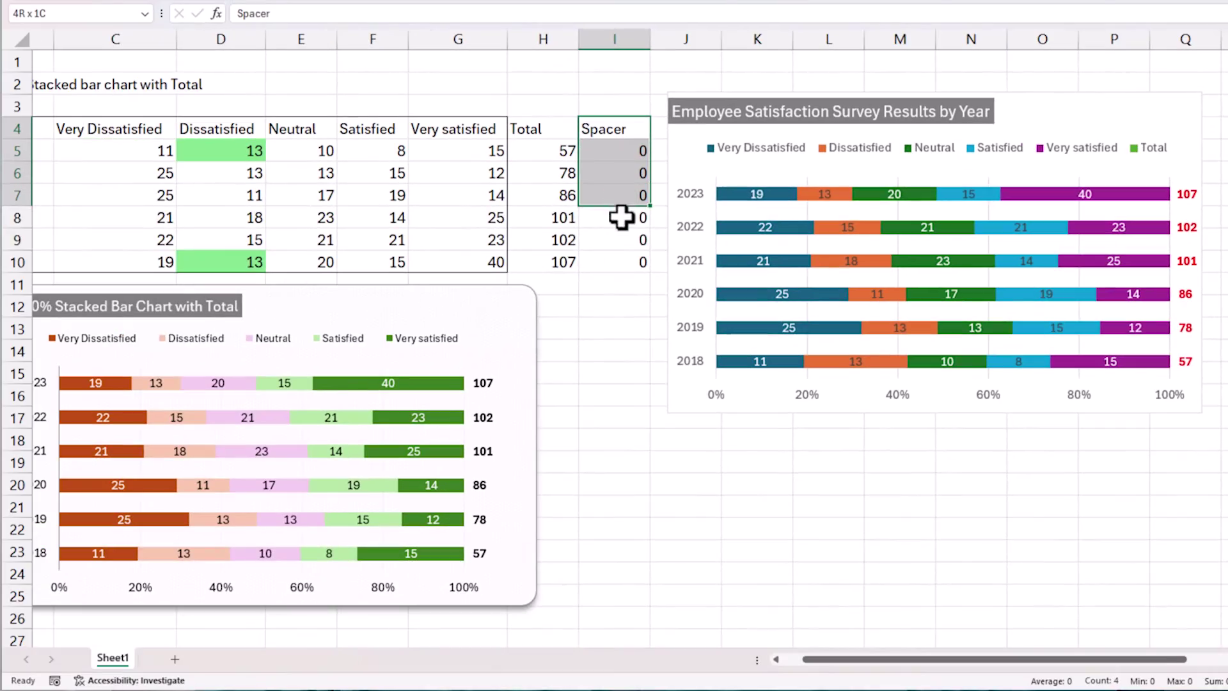
# Select the Spacer cells I4:I10 and pick the Total series in the chart's data source
pyautogui.moveTo(625, 214); pyautogui.dragTo(619, 254)
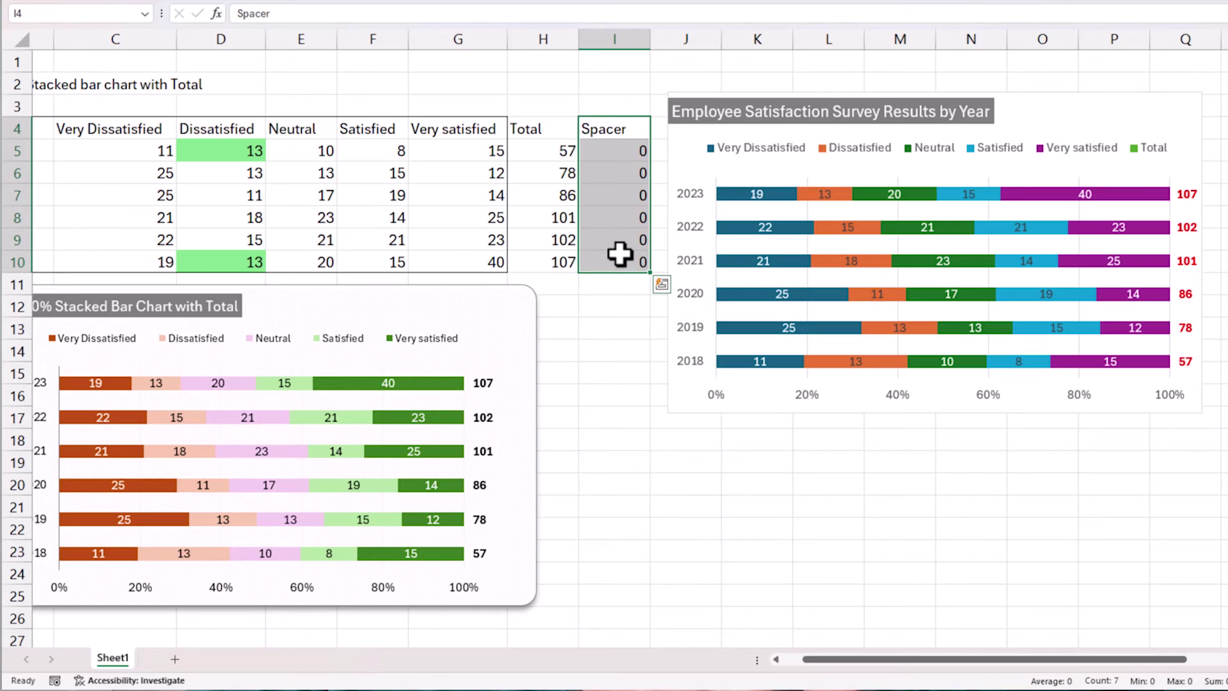
pyautogui.rightClick(758, 170)
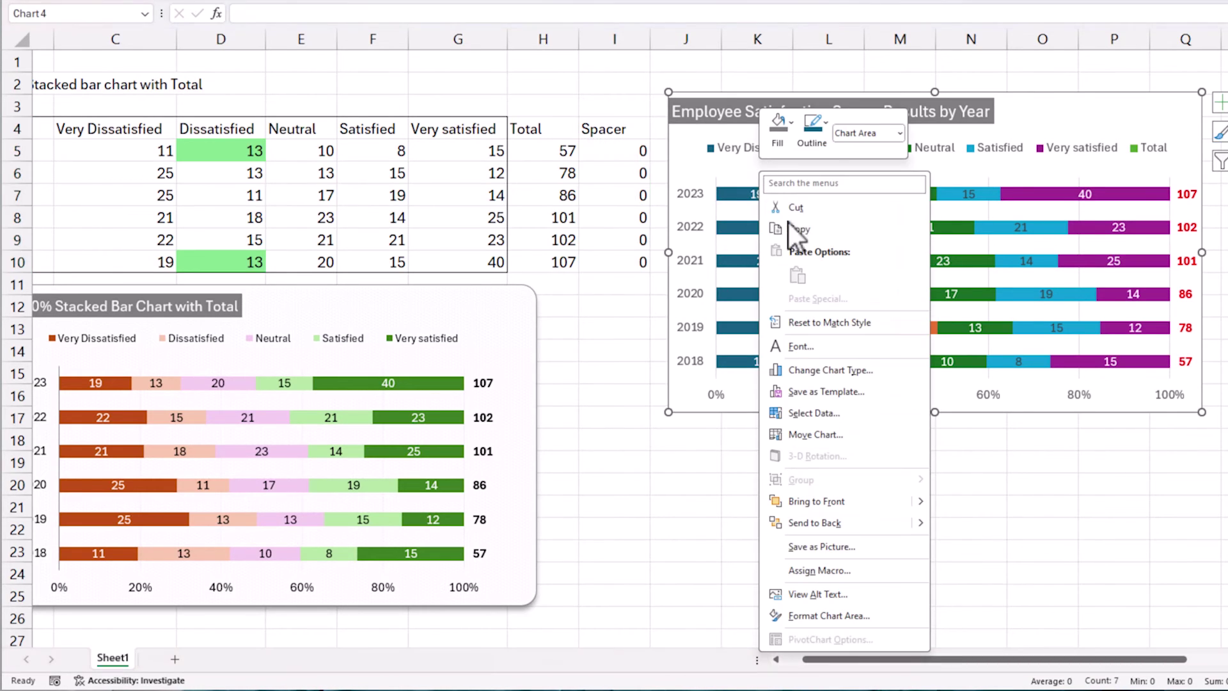
pyautogui.click(838, 415)
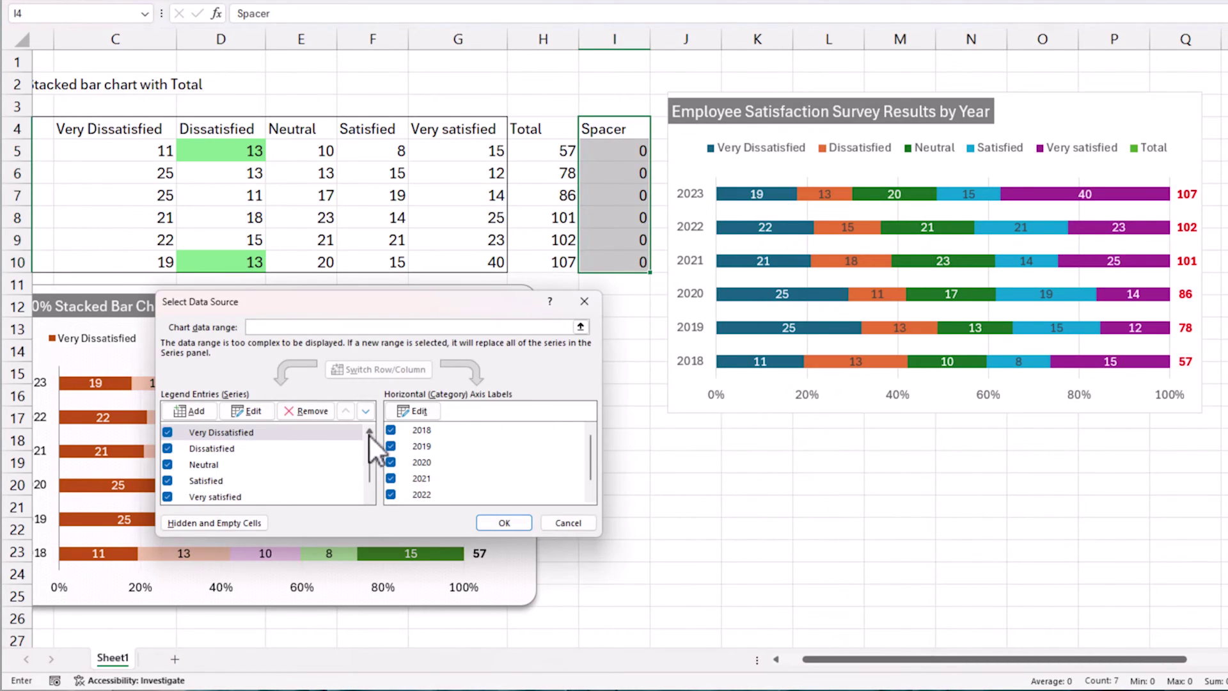
pyautogui.moveTo(365, 453); pyautogui.dragTo(367, 478)
pyautogui.click(258, 491)
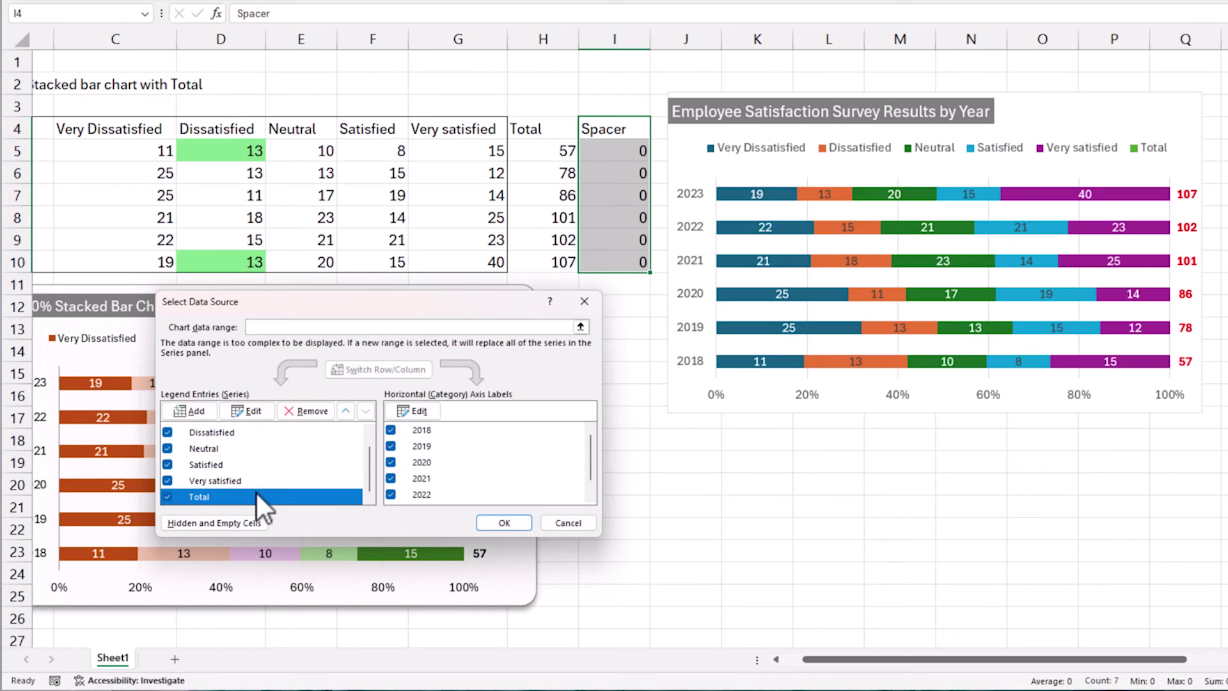
# Change the Total series values to I5:I10, confirm, and select the yearly total data labels
pyautogui.click(252, 417)
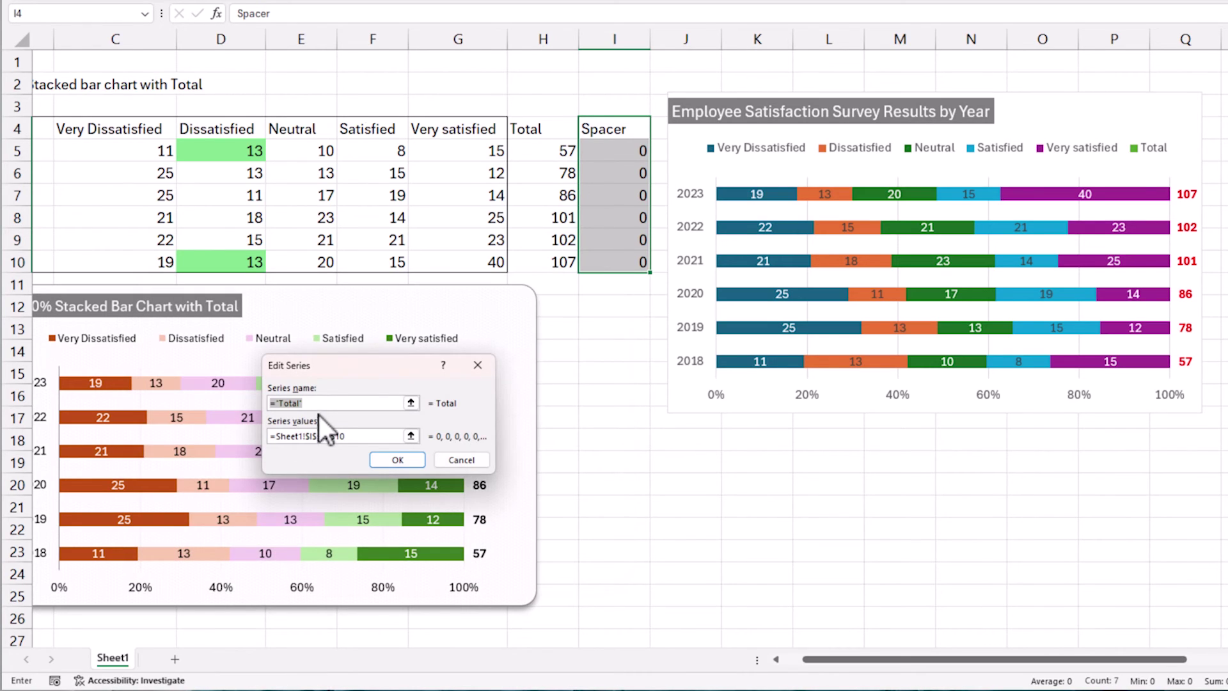
pyautogui.click(410, 435)
pyautogui.moveTo(611, 146); pyautogui.dragTo(614, 261)
pyautogui.click(446, 458)
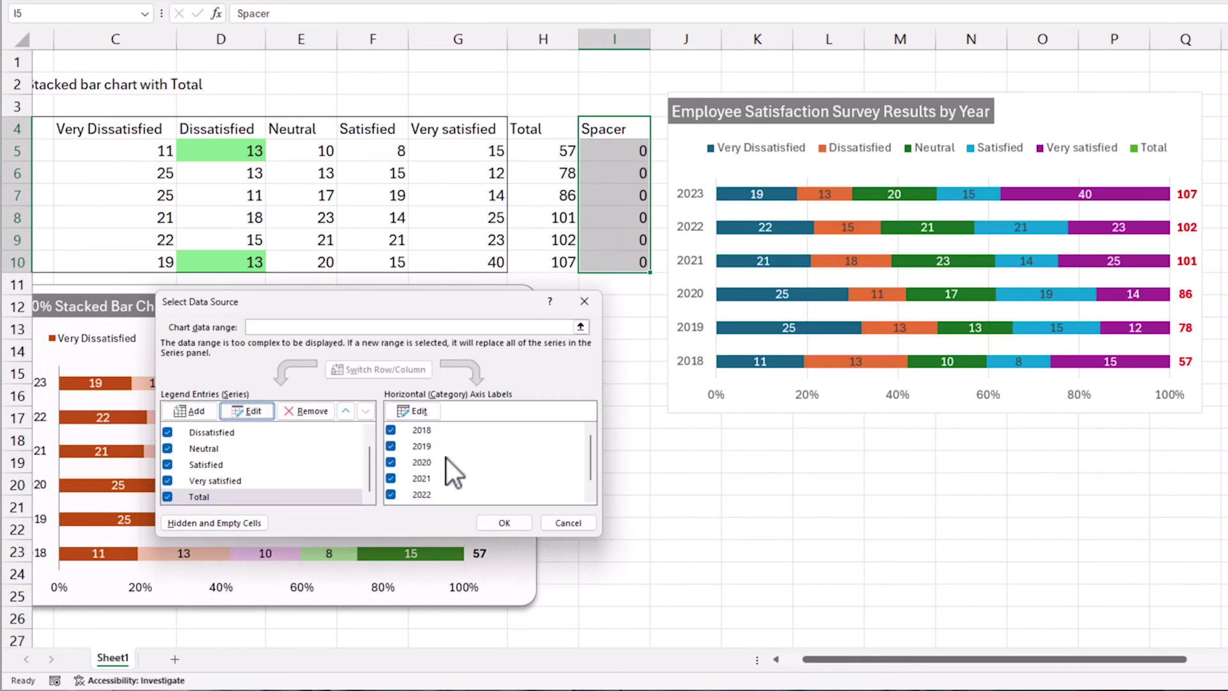
pyautogui.click(505, 522)
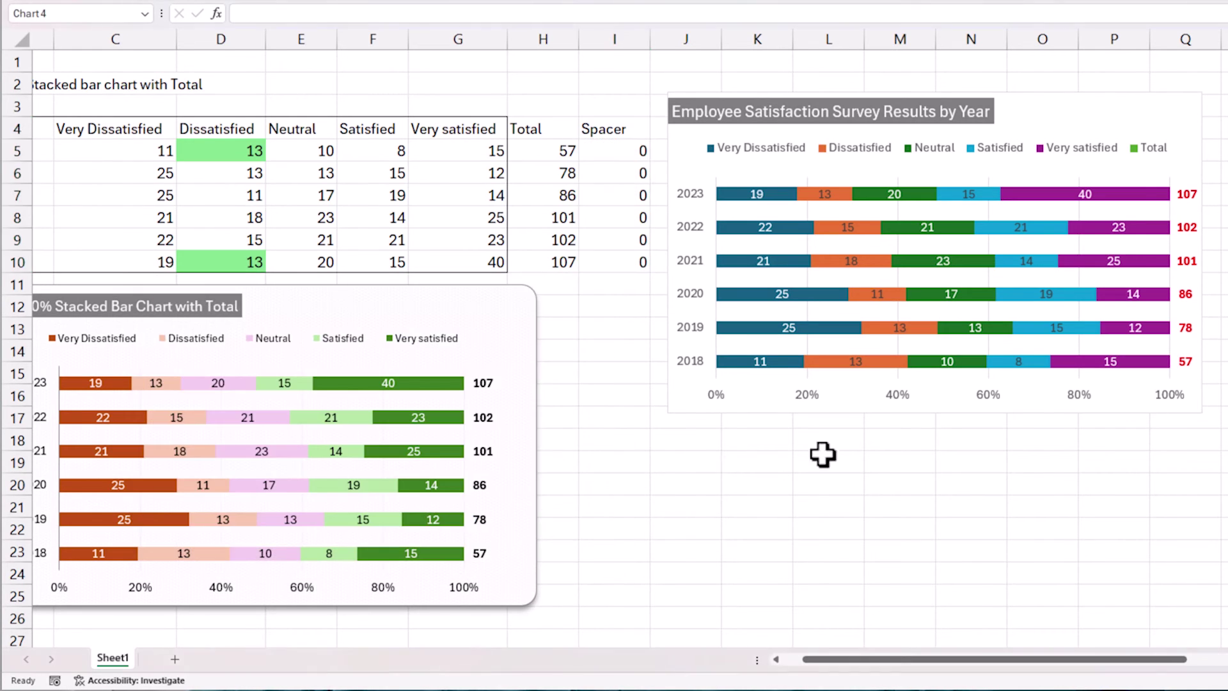
pyautogui.doubleClick(1140, 251)
pyautogui.click(845, 232)
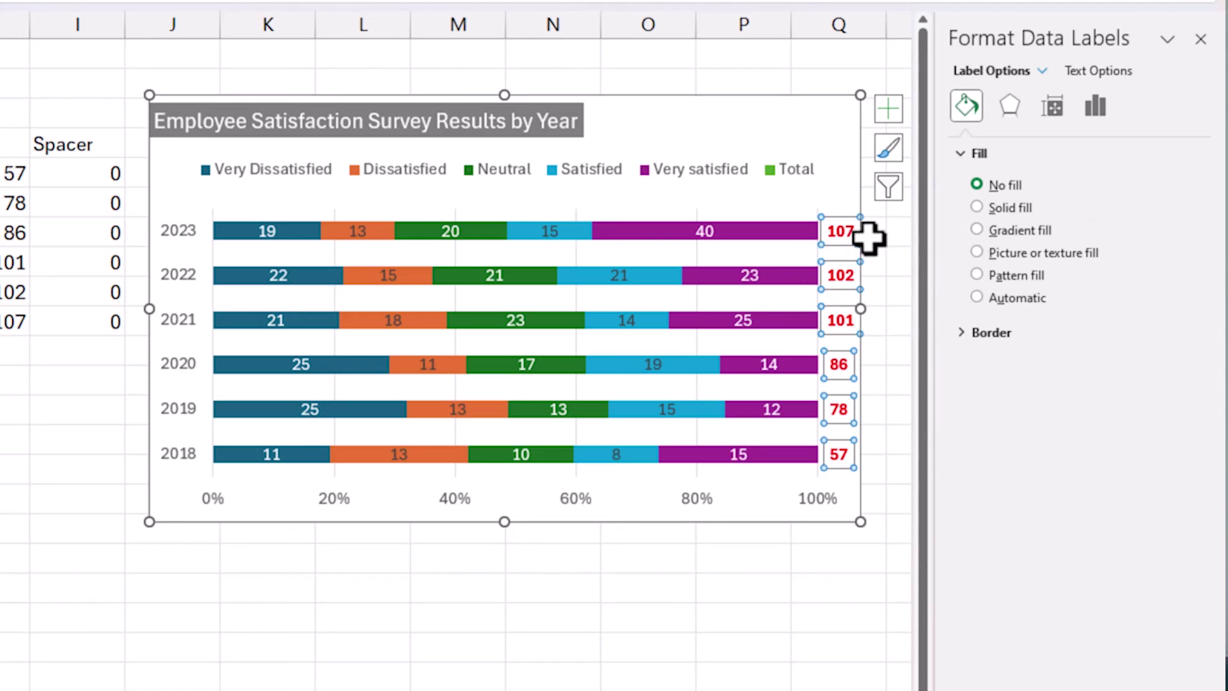
pyautogui.click(1098, 115)
pyautogui.click(1009, 153)
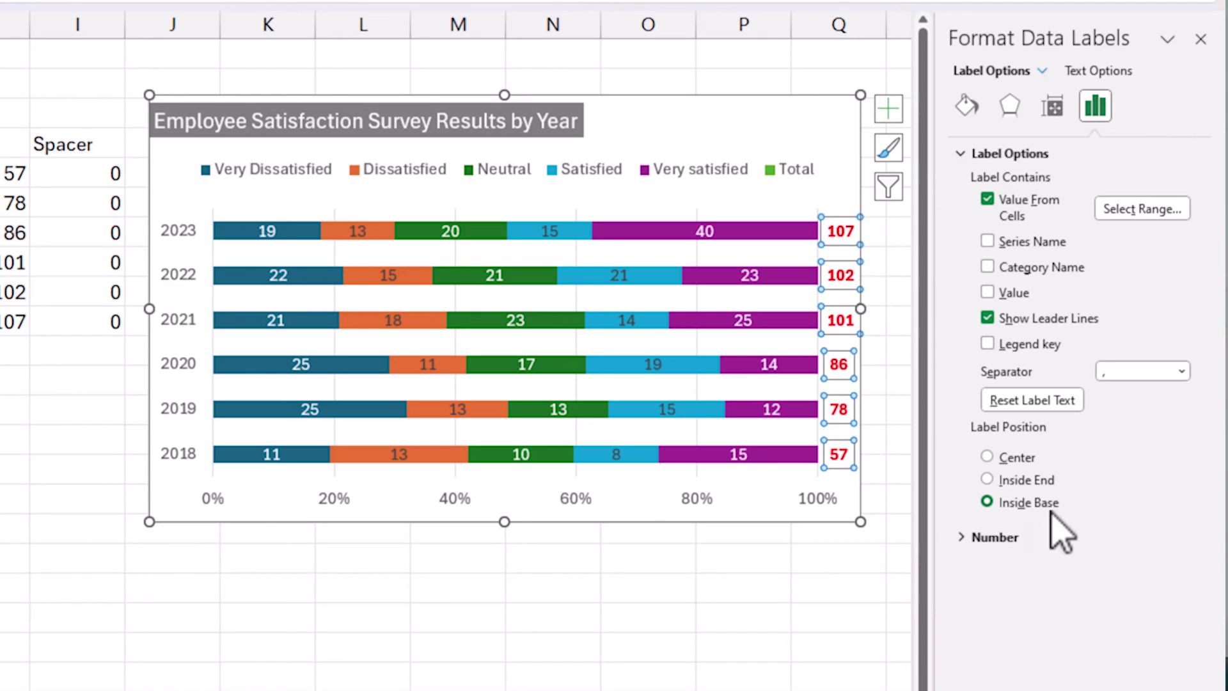
pyautogui.click(550, 561)
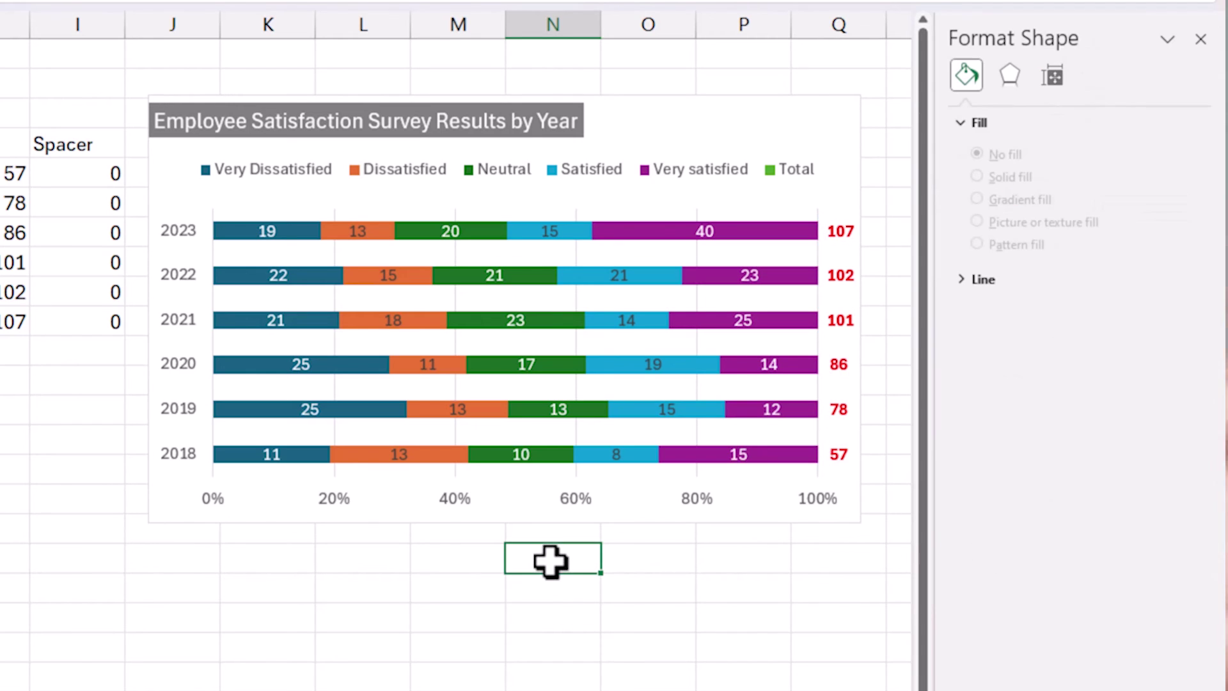
# Set the chart area border to a solid grey line with rounded corners
pyautogui.click(562, 524)
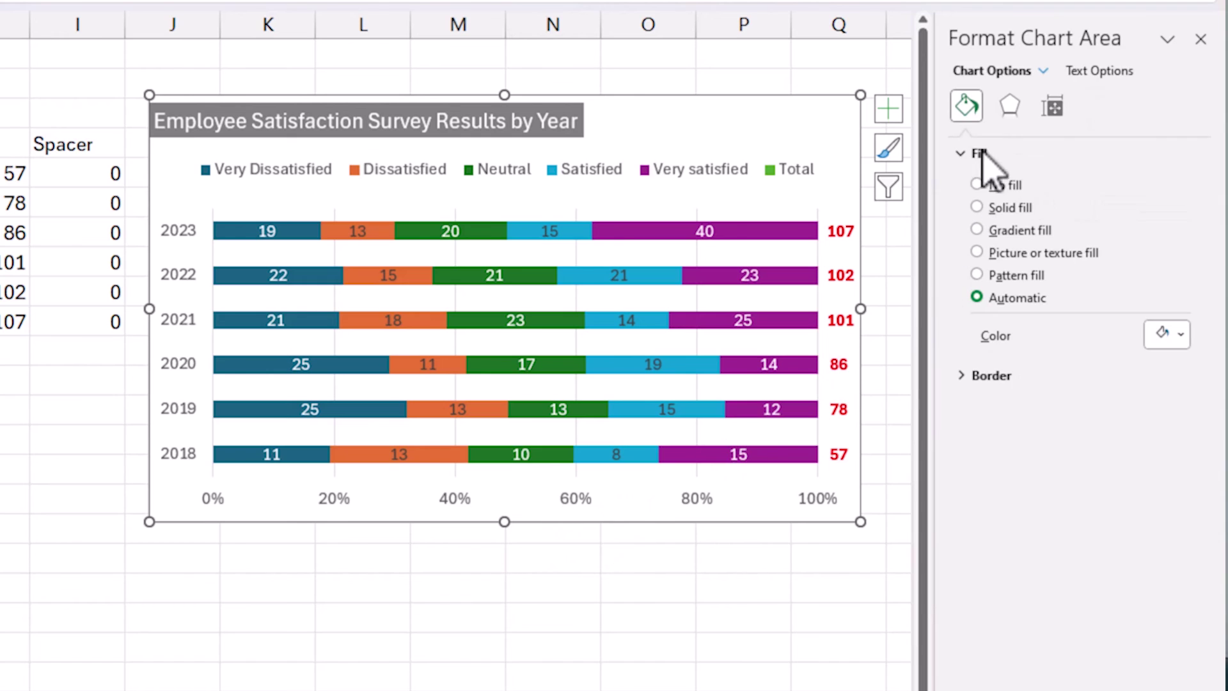
pyautogui.click(973, 375)
pyautogui.click(1013, 429)
pyautogui.click(1167, 511)
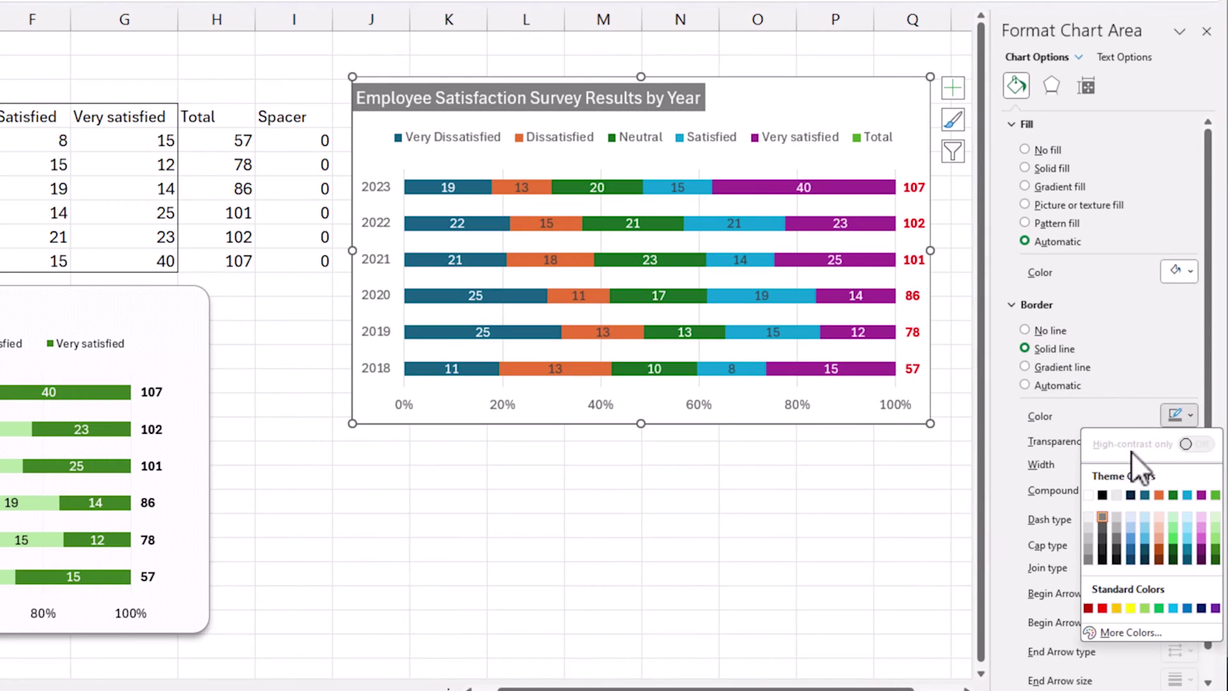
pyautogui.click(1118, 411)
pyautogui.scroll(-1, 1117, 415)
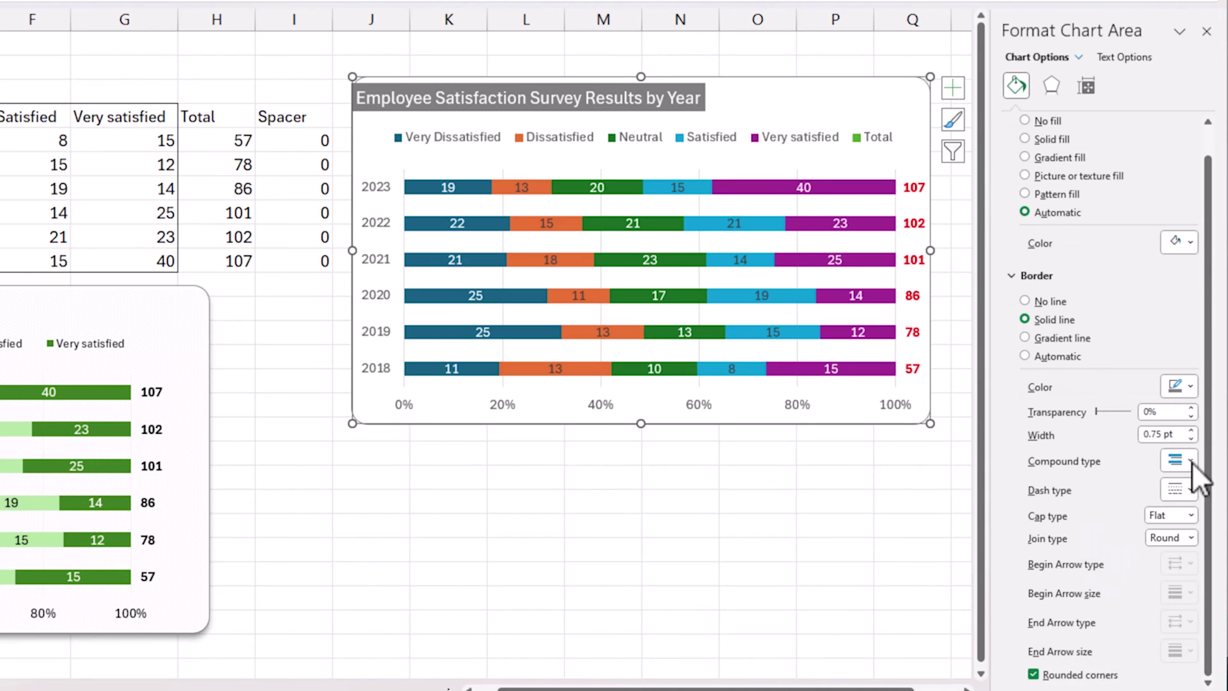
pyautogui.click(1190, 430)
pyautogui.click(904, 493)
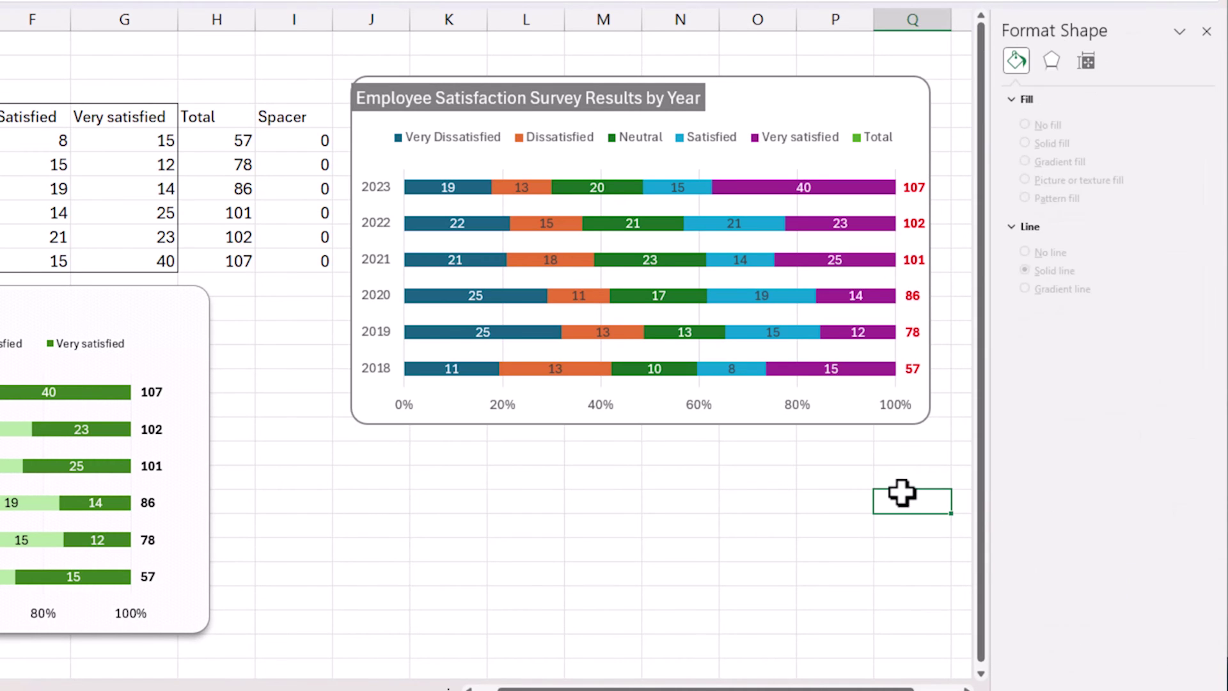